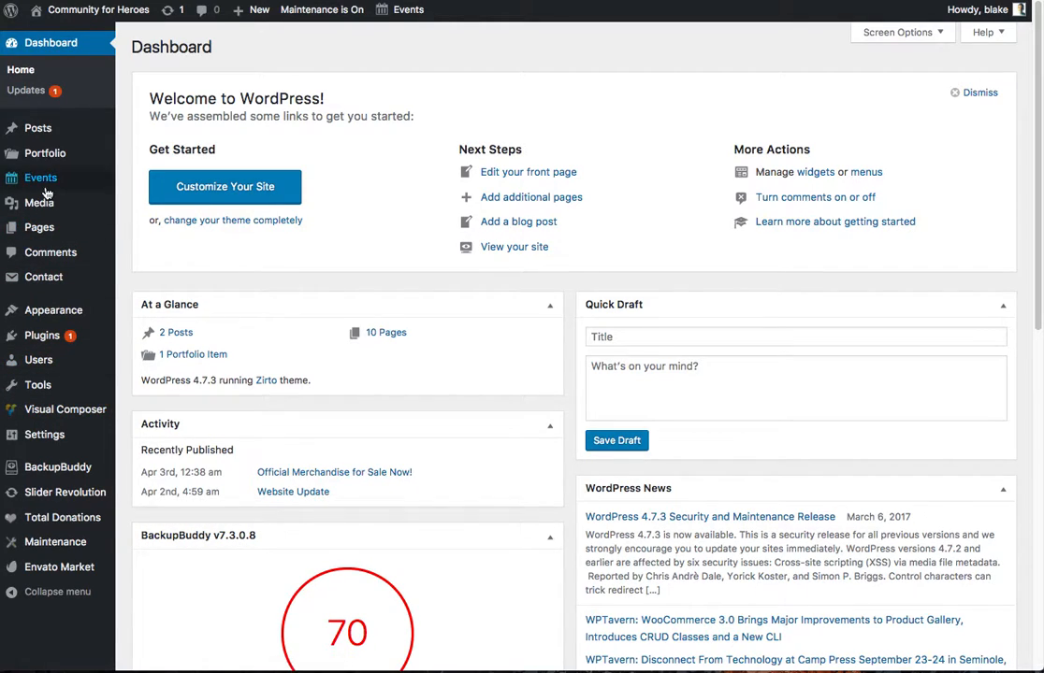
# - Add a new event titled "Event Name Here" with the description "This is the description of the event."
pyautogui.moveTo(31, 174)
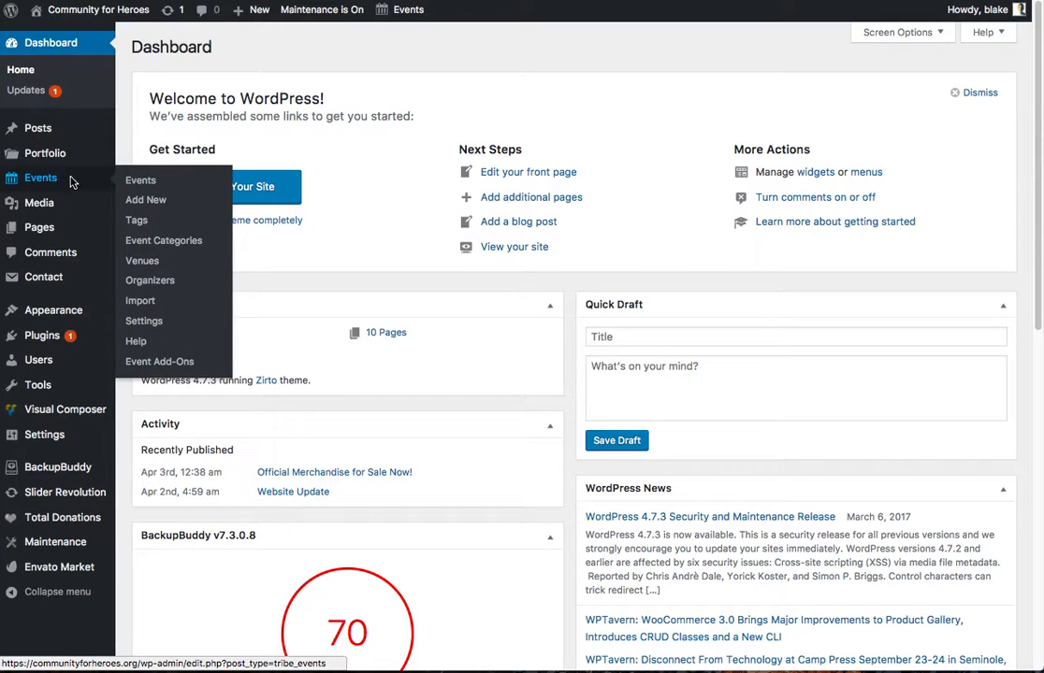
pyautogui.click(146, 201)
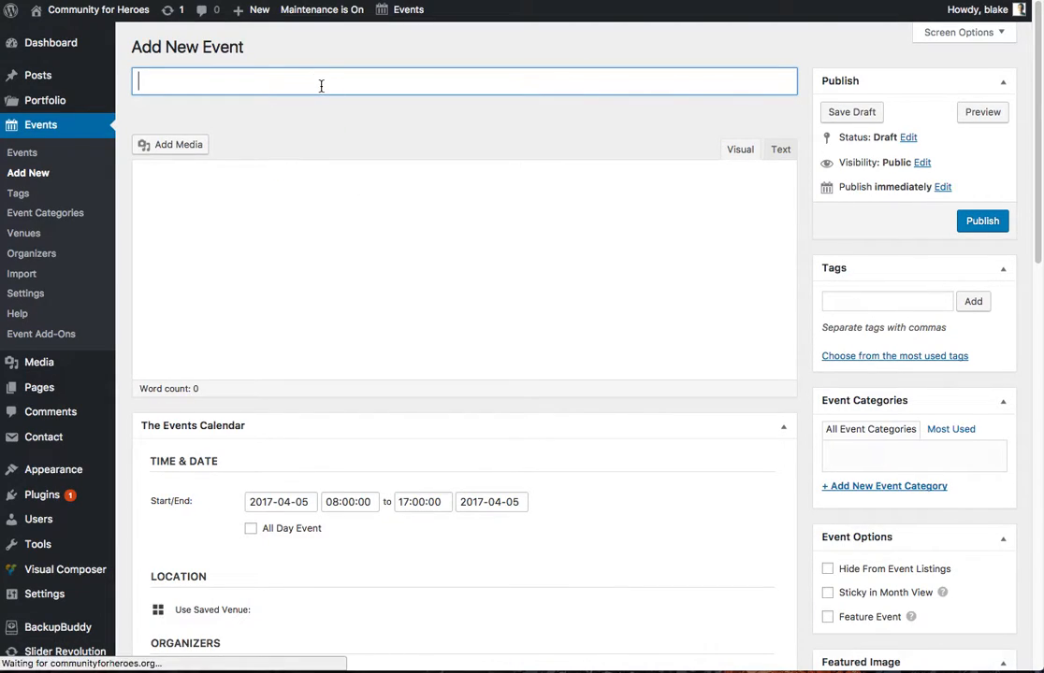
pyautogui.write('Event Name h')
pyautogui.press('BackSpace')
pyautogui.write('Here')
pyautogui.click(140, 238)
pyautogui.write('This is the description of the event.')
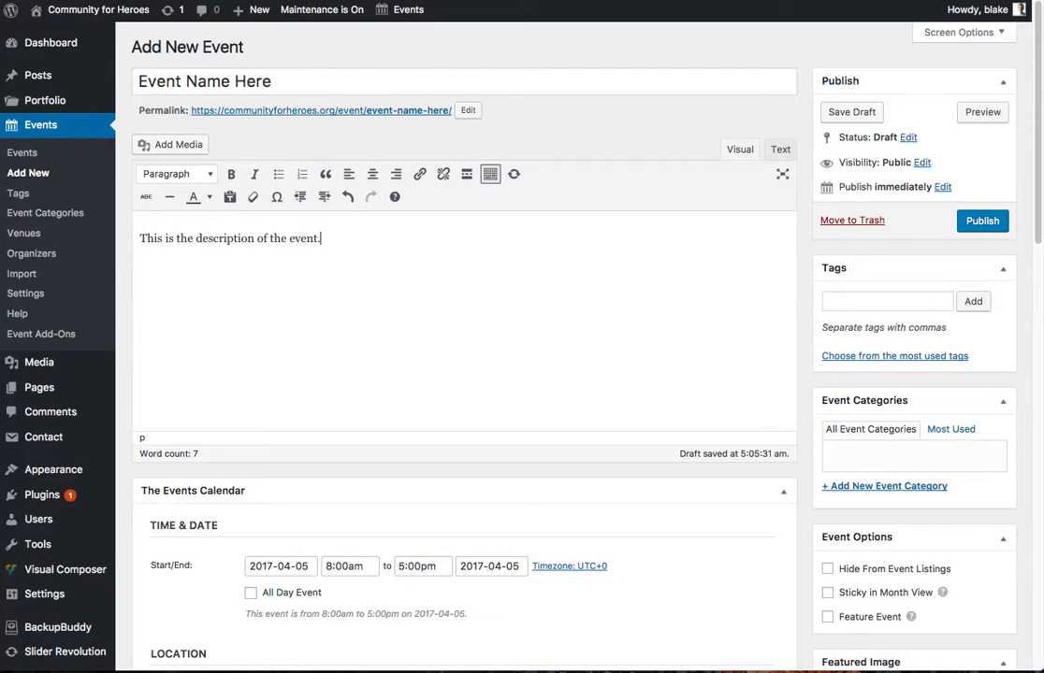
# - Set the event's start date to May 16, 2017 using the calendar
pyautogui.scroll(-2, 591, 582)
pyautogui.click(298, 471)
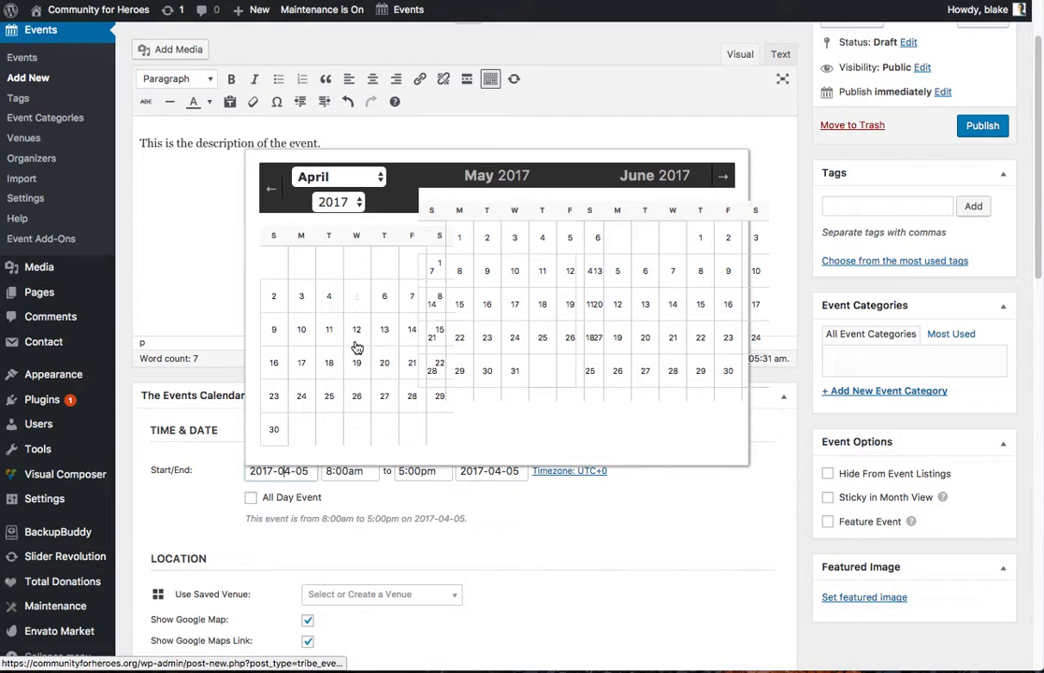
pyautogui.click(486, 304)
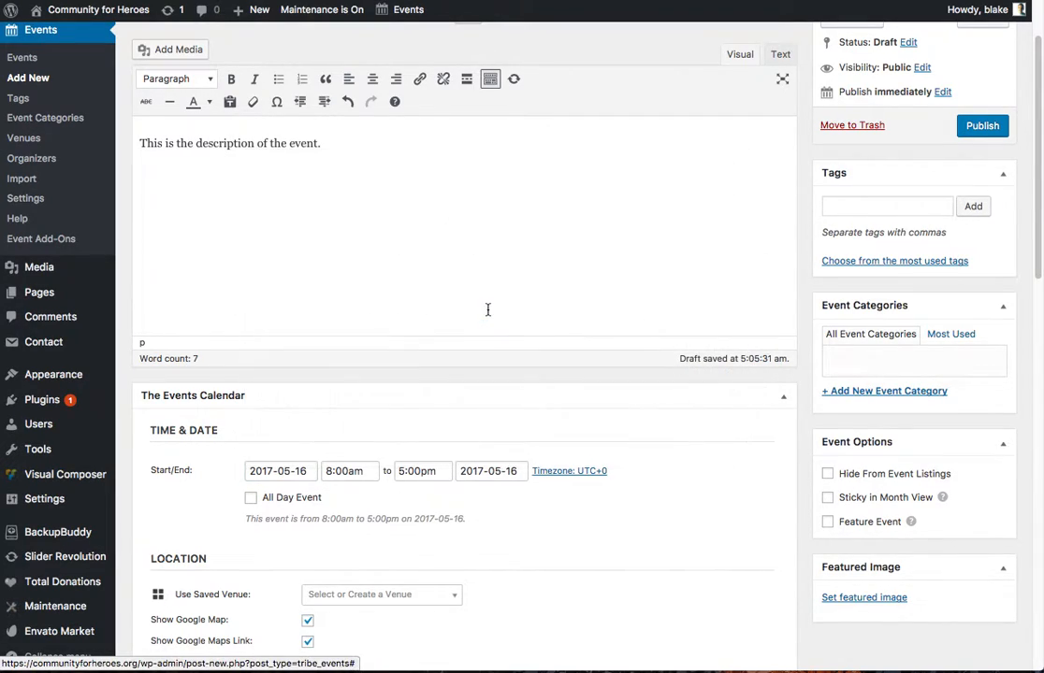
# - Change the day of the event's start date so that it reads 2017-05-24
pyautogui.click(293, 472)
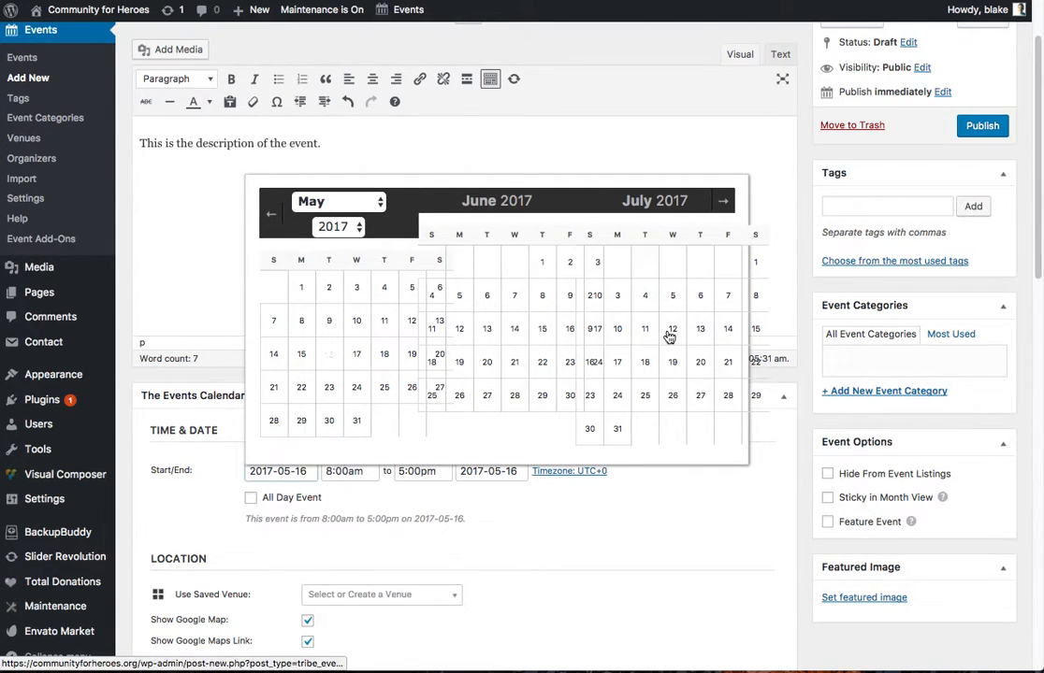
pyautogui.click(508, 531)
pyautogui.doubleClick(307, 475)
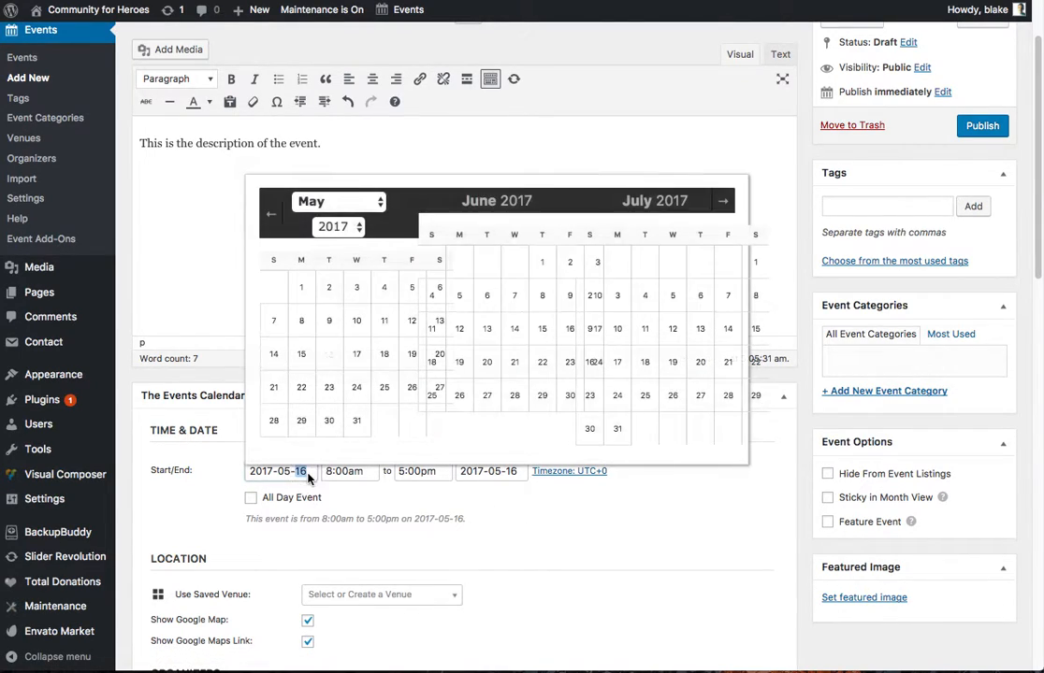
pyautogui.write('24')
pyautogui.press('Tab')
pyautogui.click(379, 488)
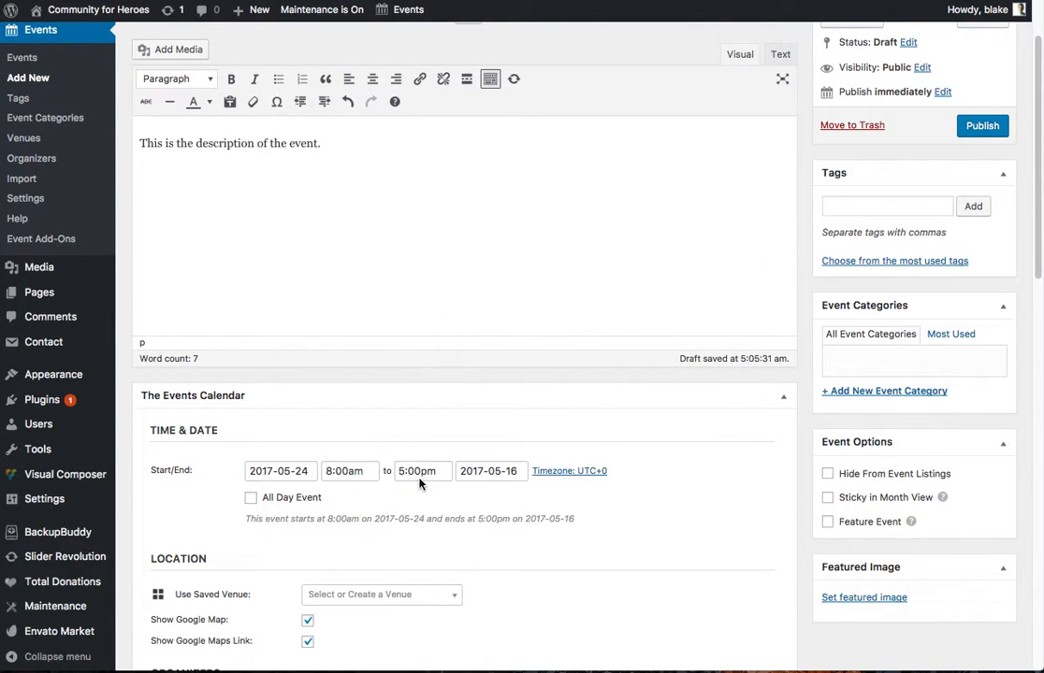
# - Turn the all-day event option on and back off
pyautogui.click(250, 499)
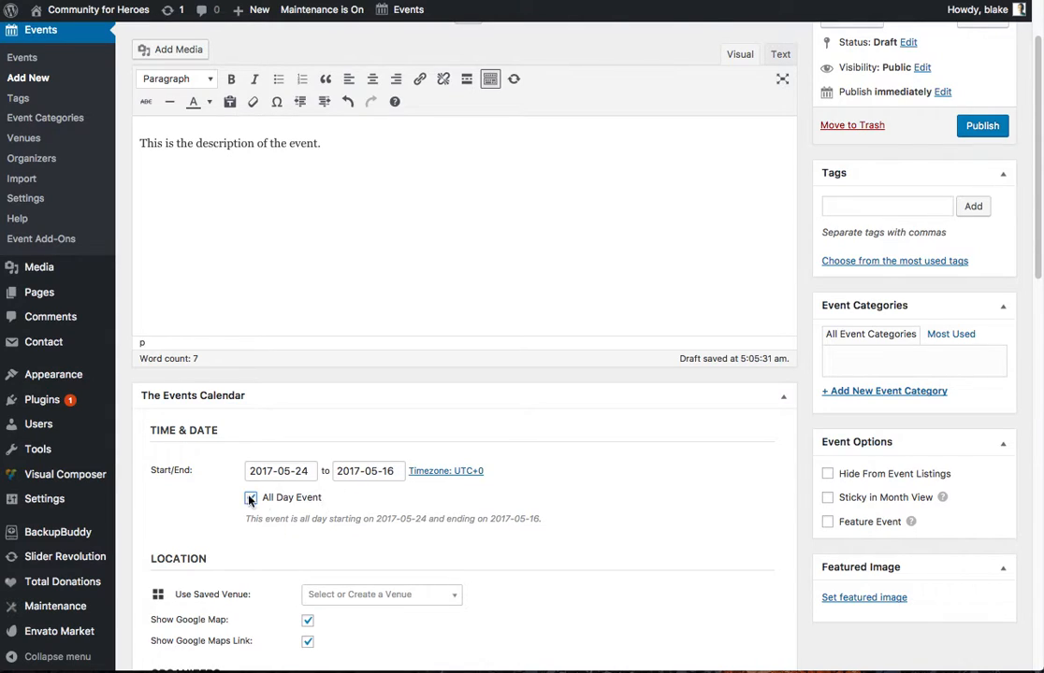
pyautogui.click(348, 146)
pyautogui.click(251, 498)
# - Set the event's start time to 9:00am and its end date to 2017-05-29
pyautogui.click(348, 472)
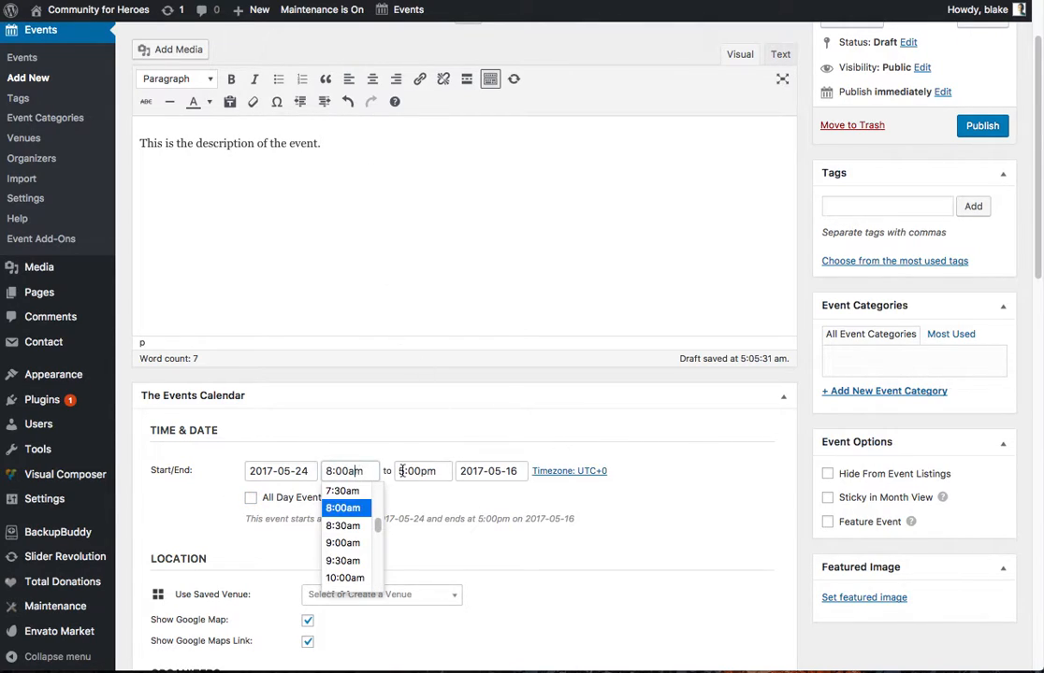
pyautogui.click(355, 550)
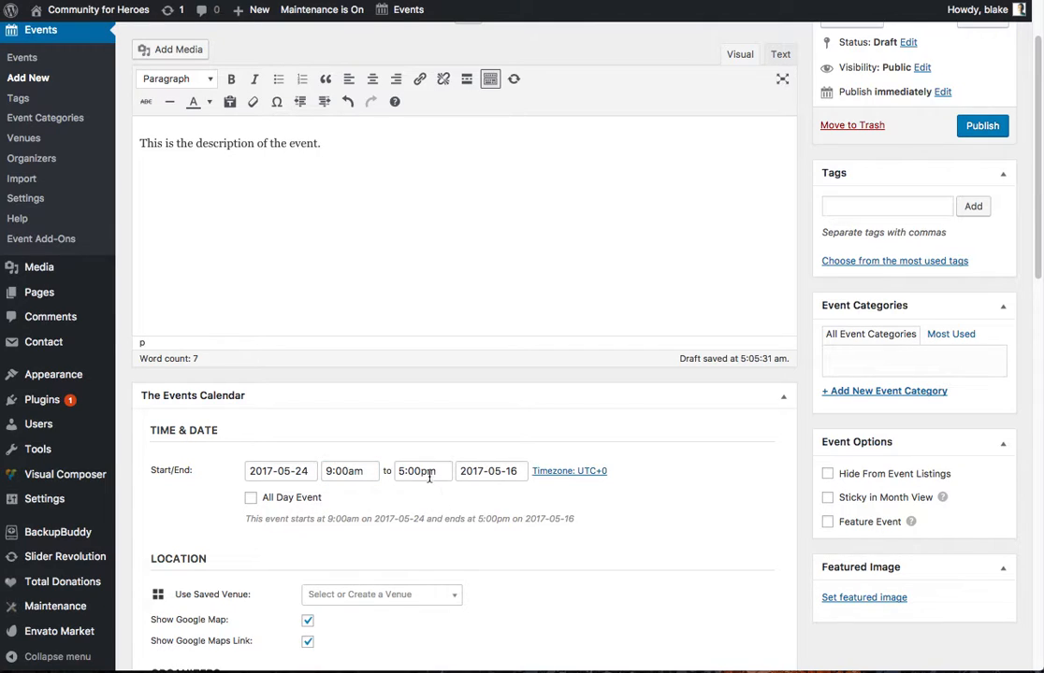
pyautogui.doubleClick(511, 471)
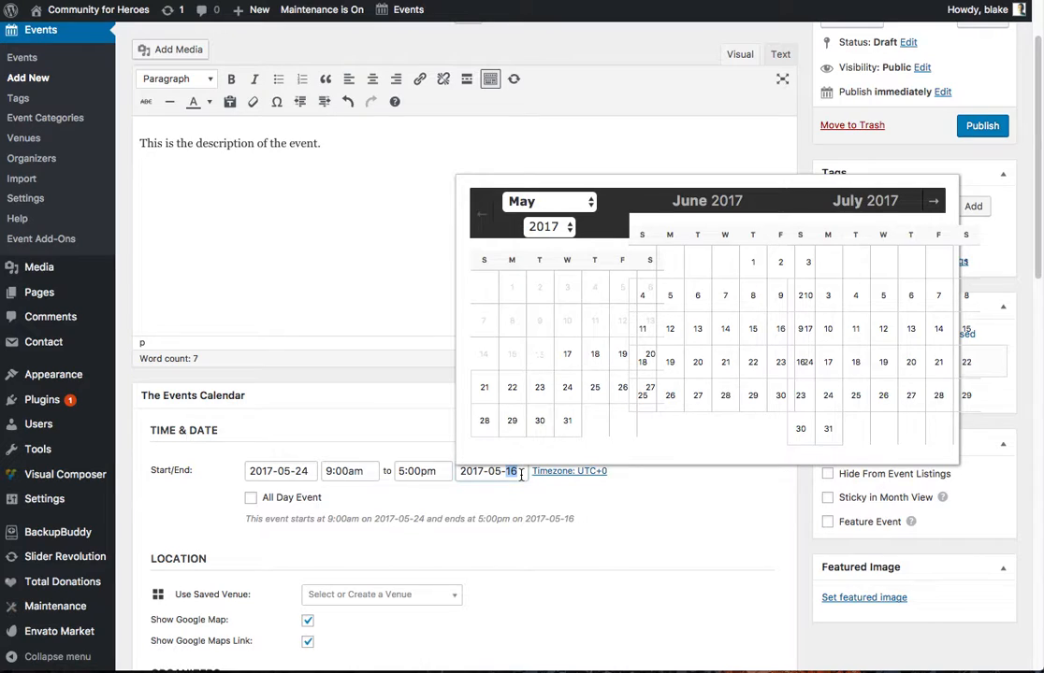
pyautogui.write('29')
pyautogui.click(522, 504)
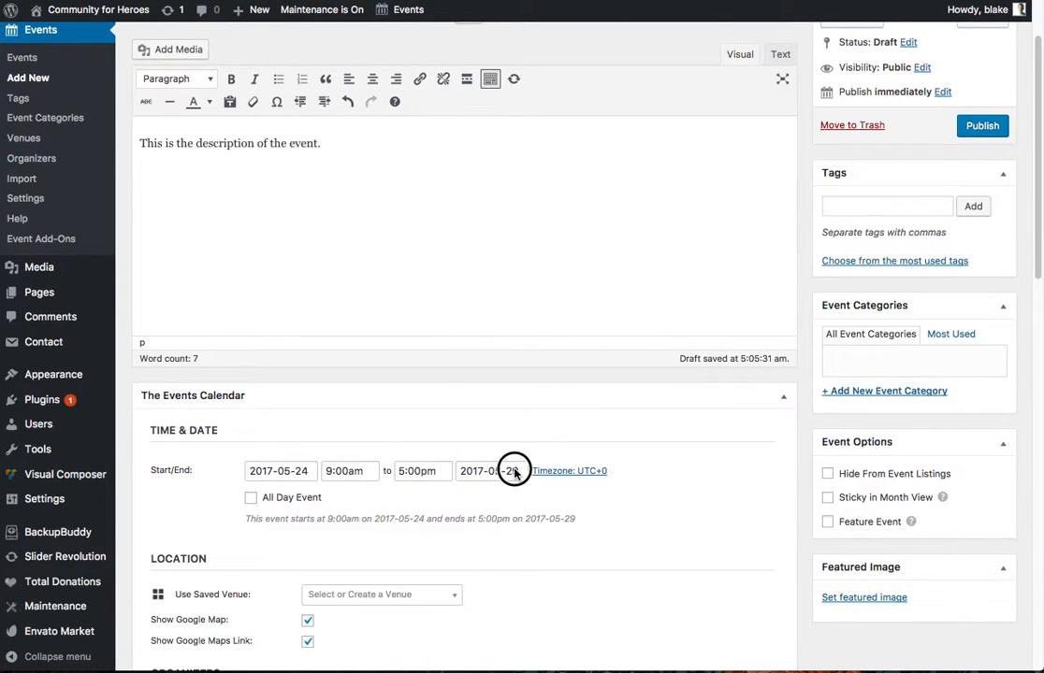
# - Change the event's end date to 2017-05-24
pyautogui.doubleClick(515, 472)
pyautogui.write('24')
pyautogui.click(522, 529)
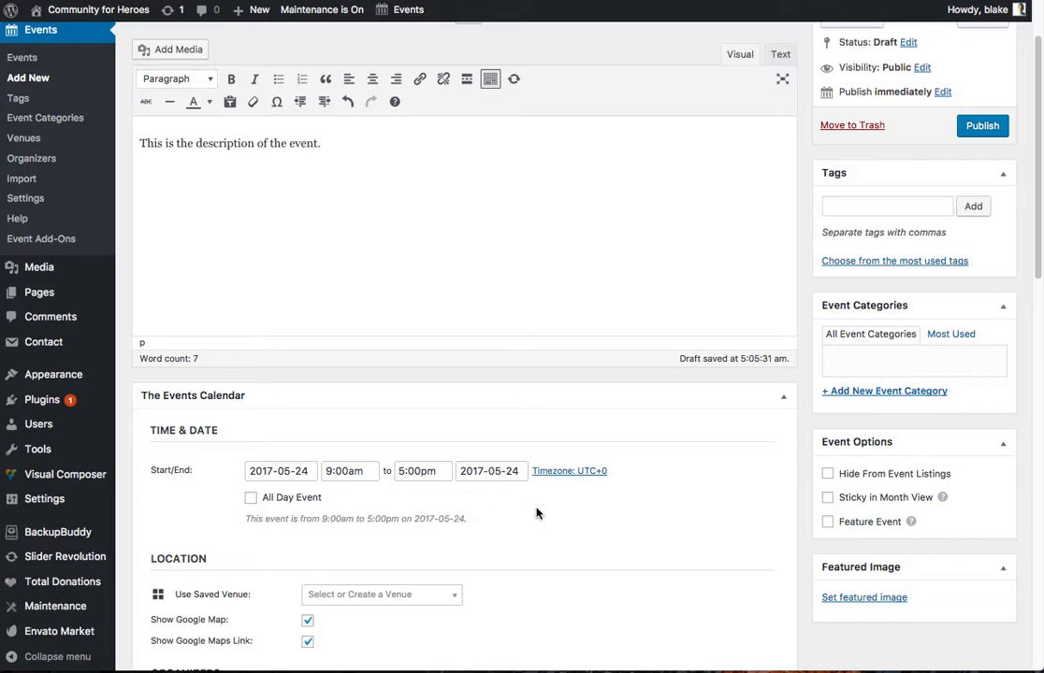
# - Choose the saved venue Hyder-Burks Agricultural Pavilion as the event's location
pyautogui.scroll(-4, 556, 526)
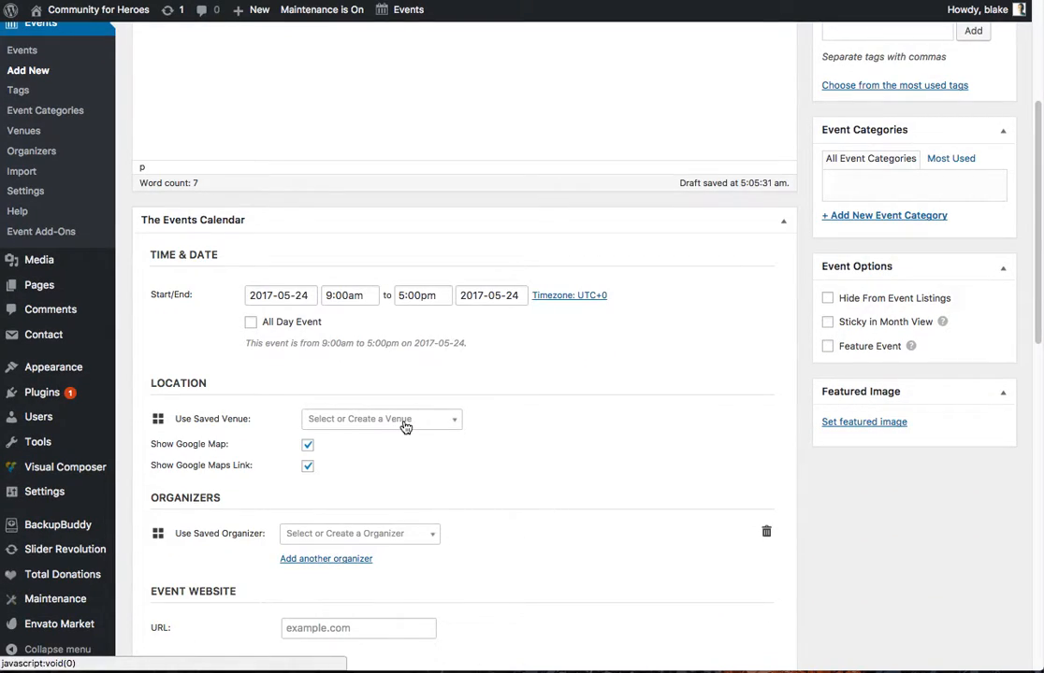
pyautogui.click(458, 427)
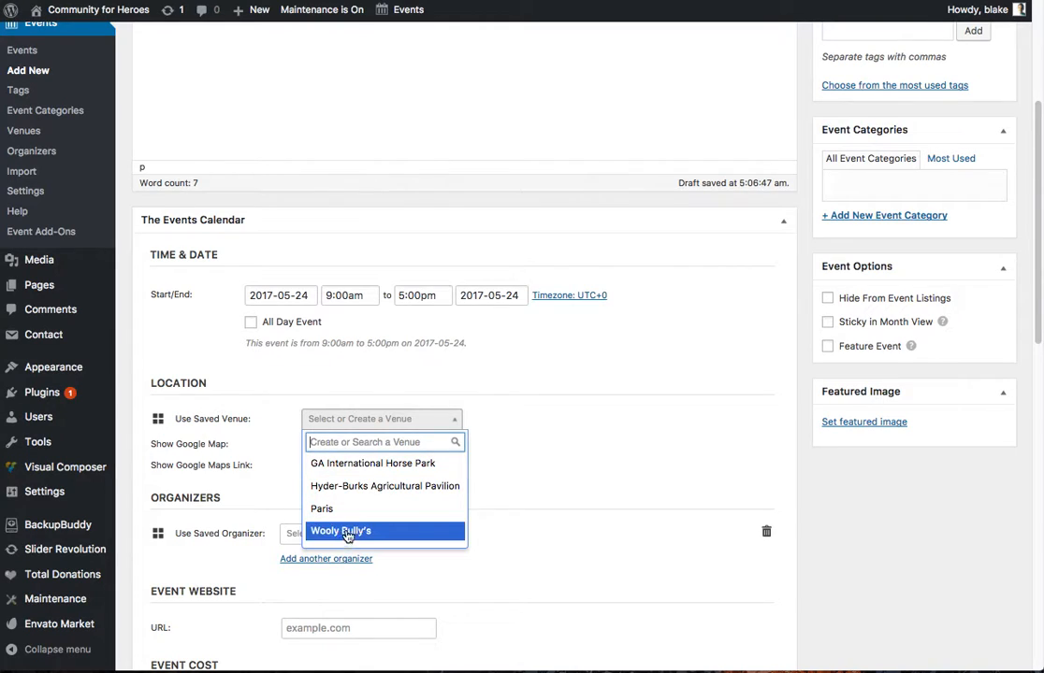
pyautogui.click(361, 488)
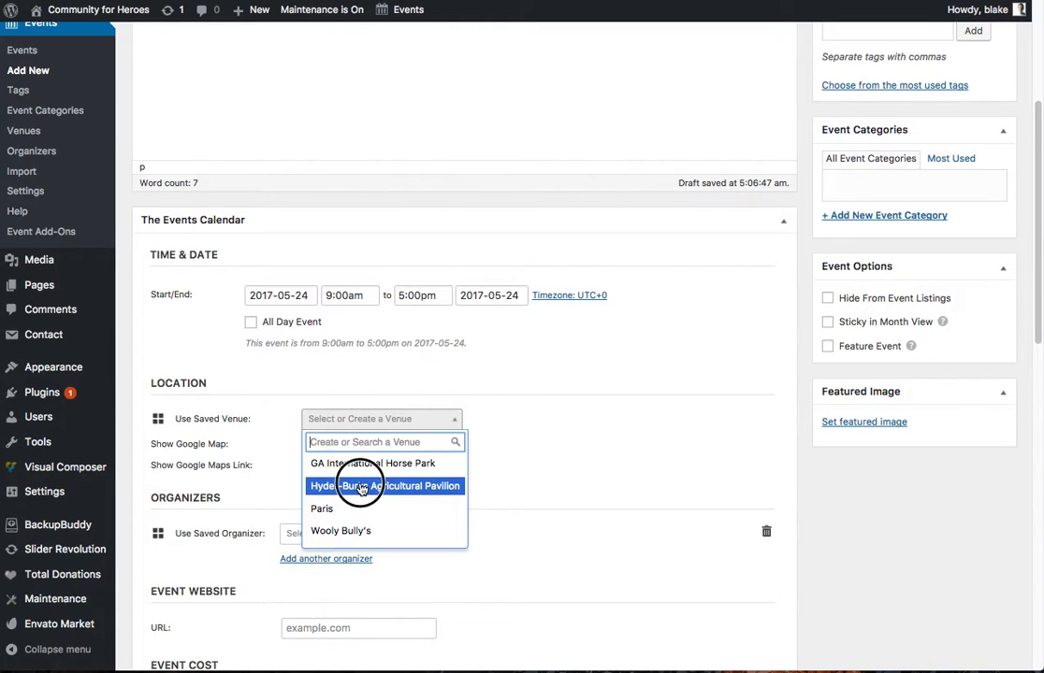
# - Enter "asdfasdf" as a trial venue name, discard it, and reselect Hyder-Burks Agricultural Pavilion
pyautogui.click(405, 426)
pyautogui.click(372, 444)
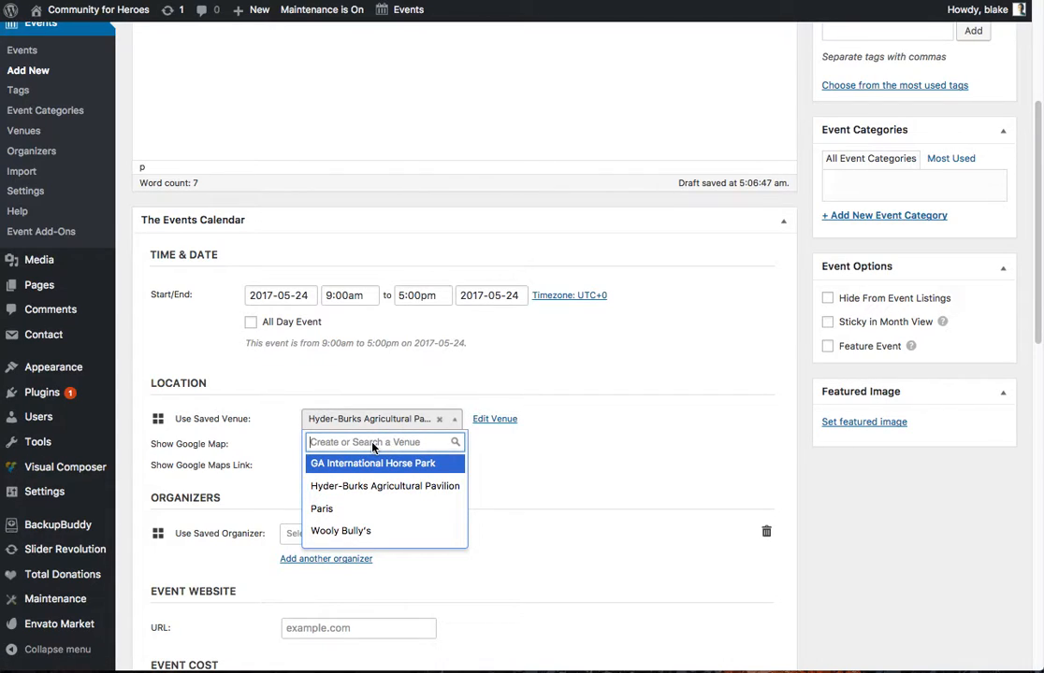
pyautogui.write('asdfasdf')
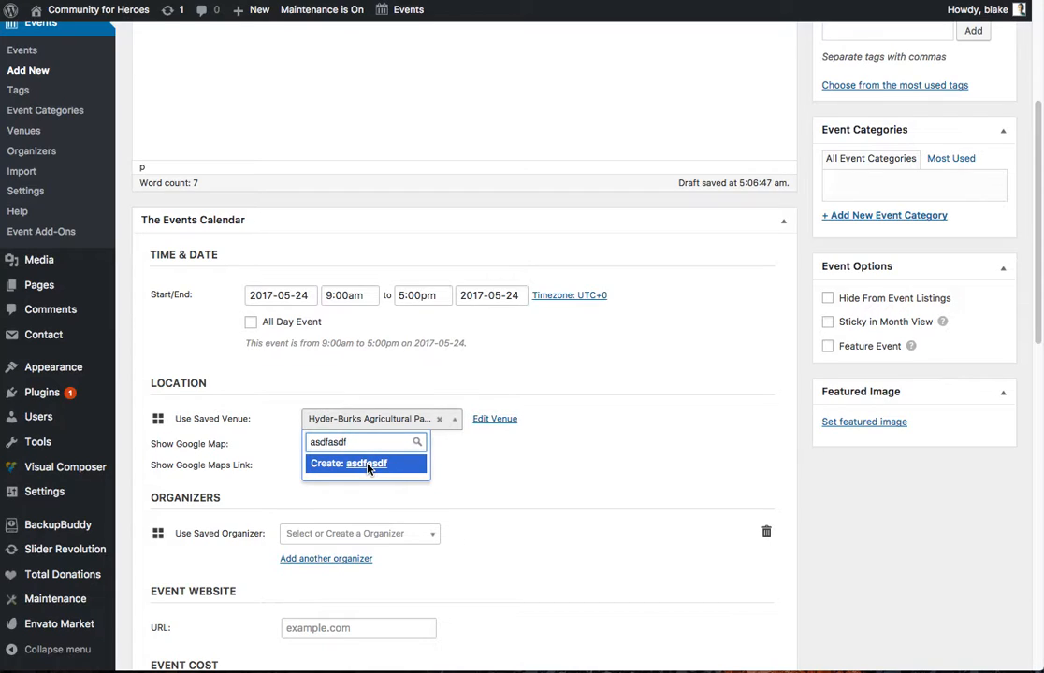
pyautogui.moveTo(380, 441); pyautogui.dragTo(257, 445)
pyautogui.press('BackSpace')
pyautogui.click(374, 379)
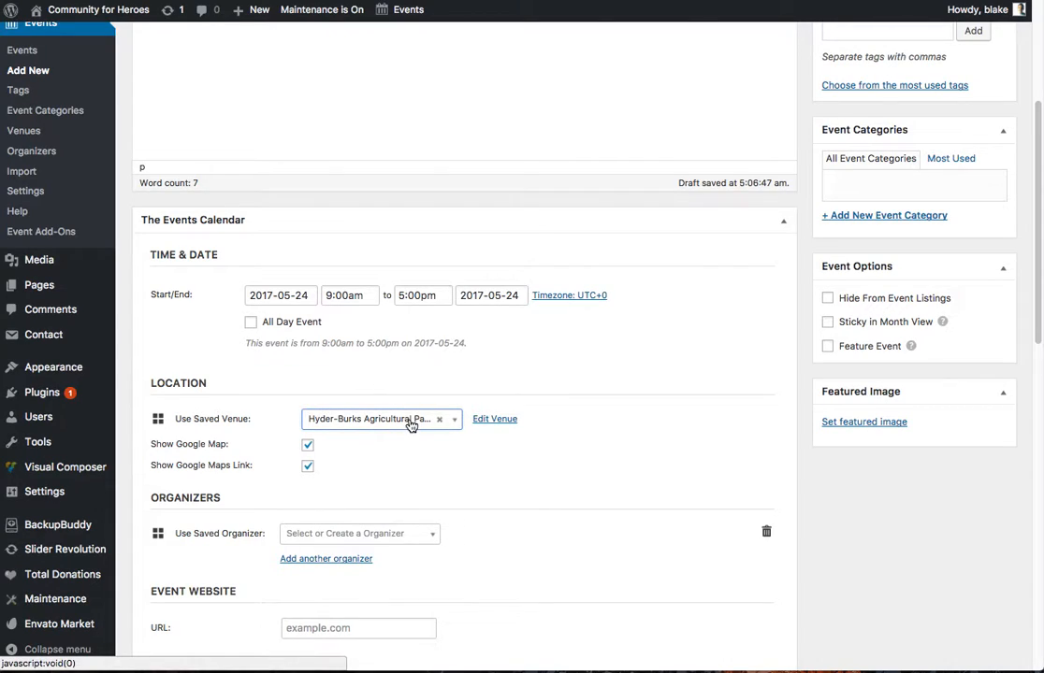
pyautogui.click(375, 421)
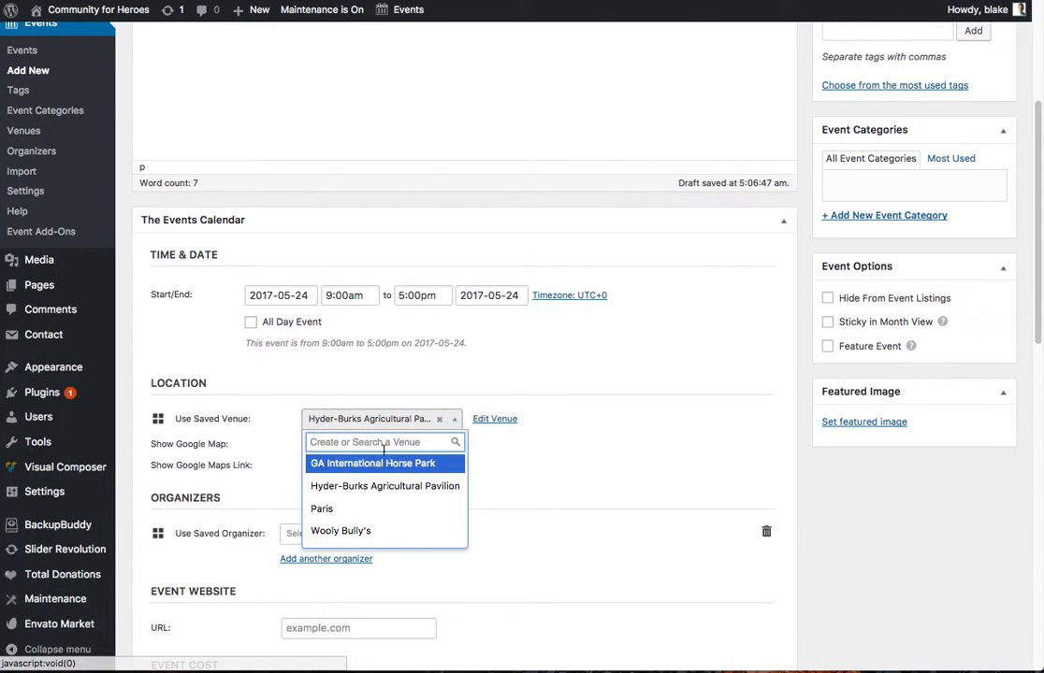
pyautogui.click(396, 486)
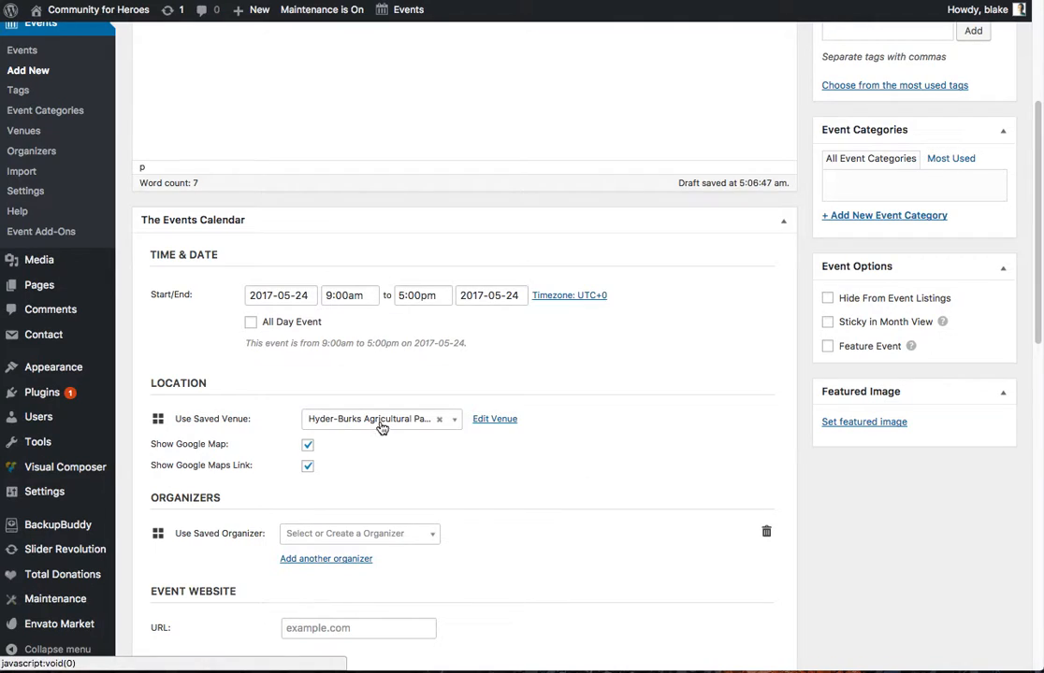
# - Set the event cost to 15 with $ as the currency symbol
pyautogui.scroll(-2, 522, 474)
pyautogui.scroll(-4, 512, 447)
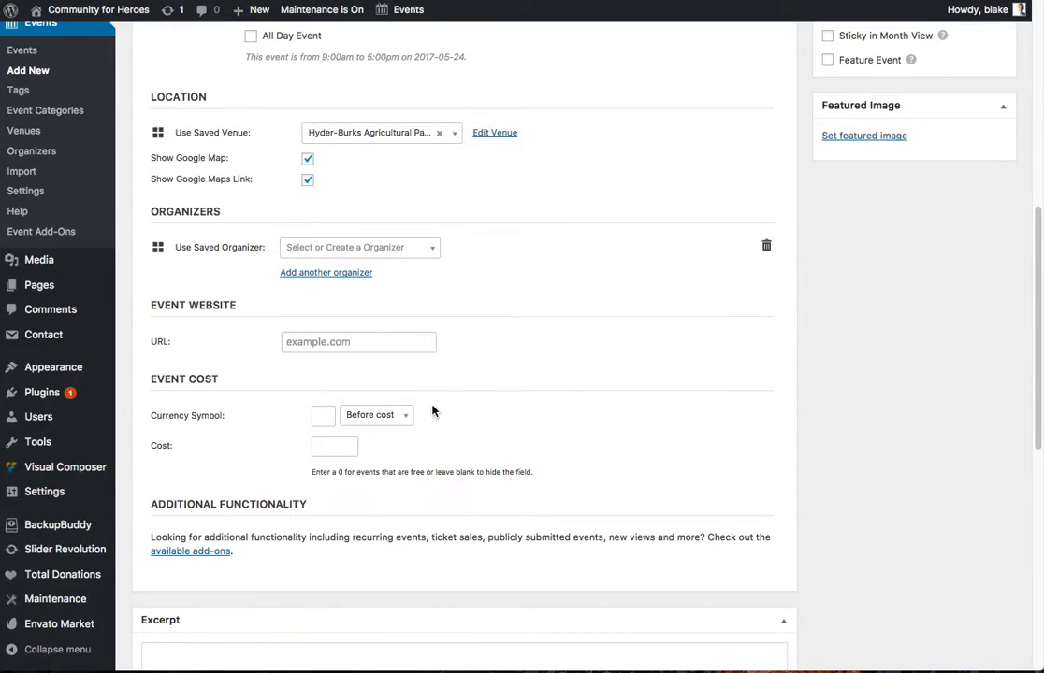
pyautogui.click(322, 415)
pyautogui.write('$')
pyautogui.moveTo(149, 417); pyautogui.dragTo(224, 421)
pyautogui.click(235, 420)
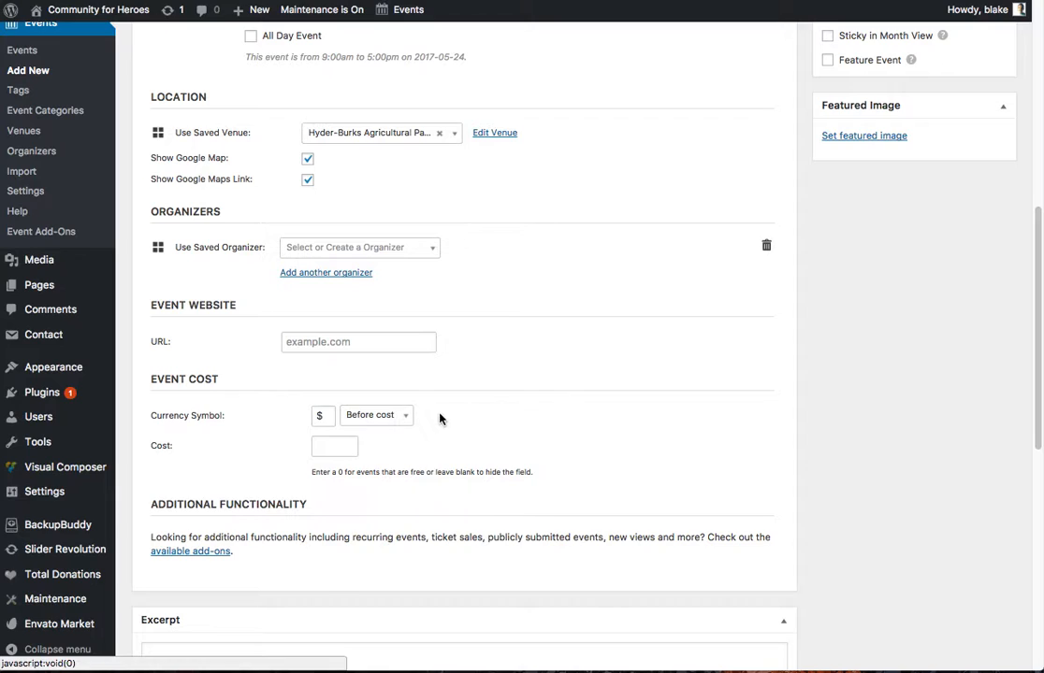
pyautogui.click(326, 414)
pyautogui.click(413, 448)
pyautogui.click(351, 450)
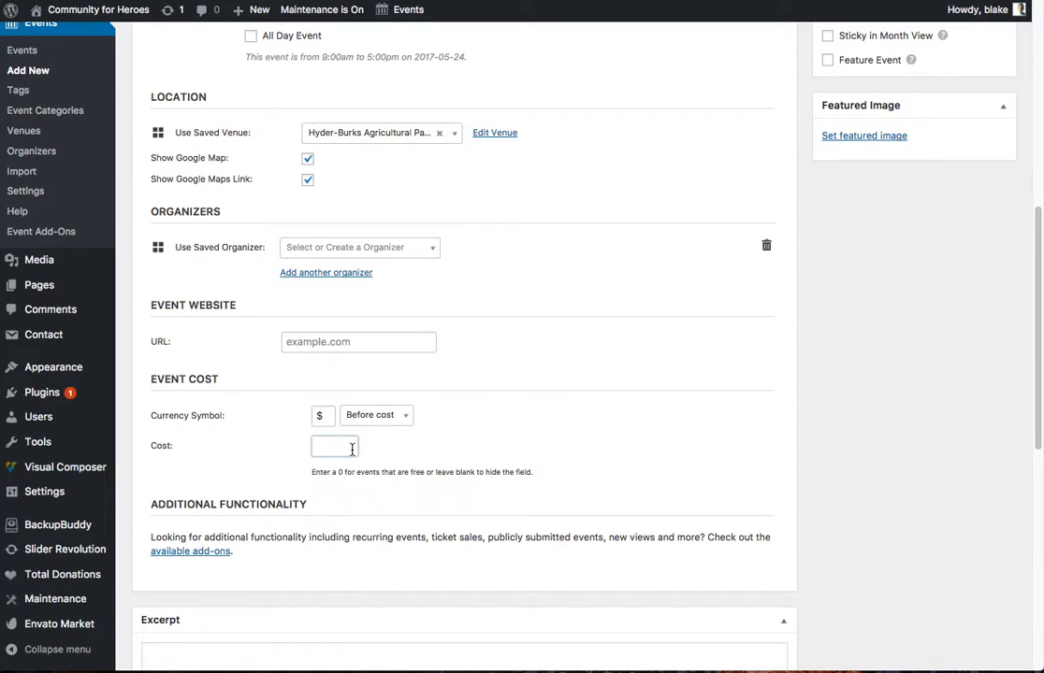
pyautogui.click(409, 448)
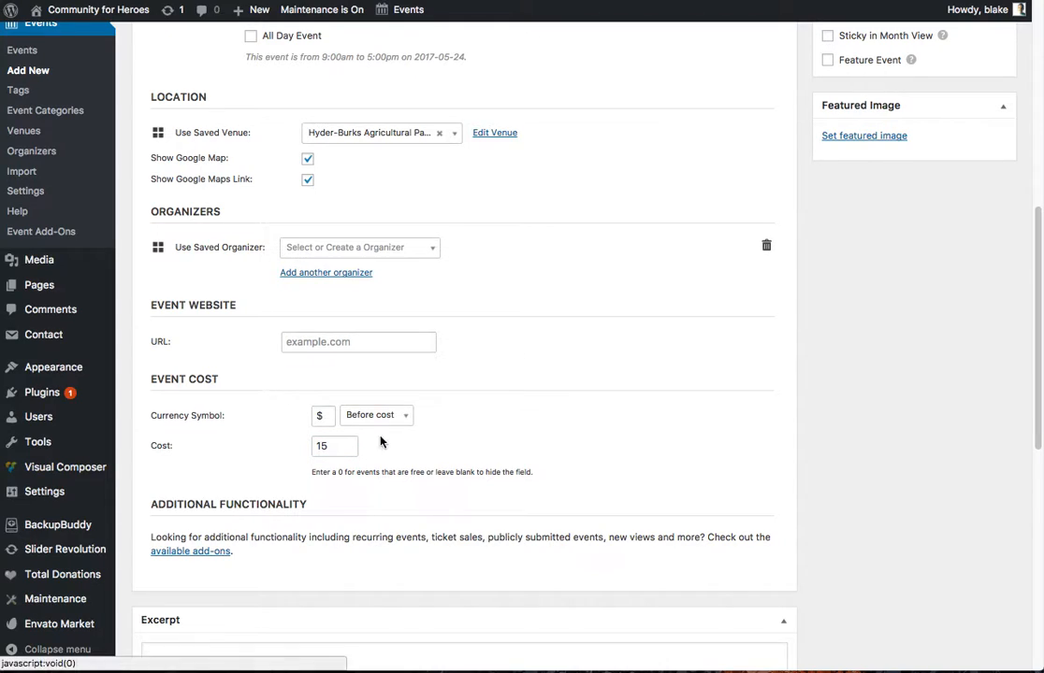
# - Clear the event's cost and its currency symbol
pyautogui.doubleClick(309, 446)
pyautogui.press('BackSpace')
pyautogui.doubleClick(317, 416)
pyautogui.press('BackSpace')
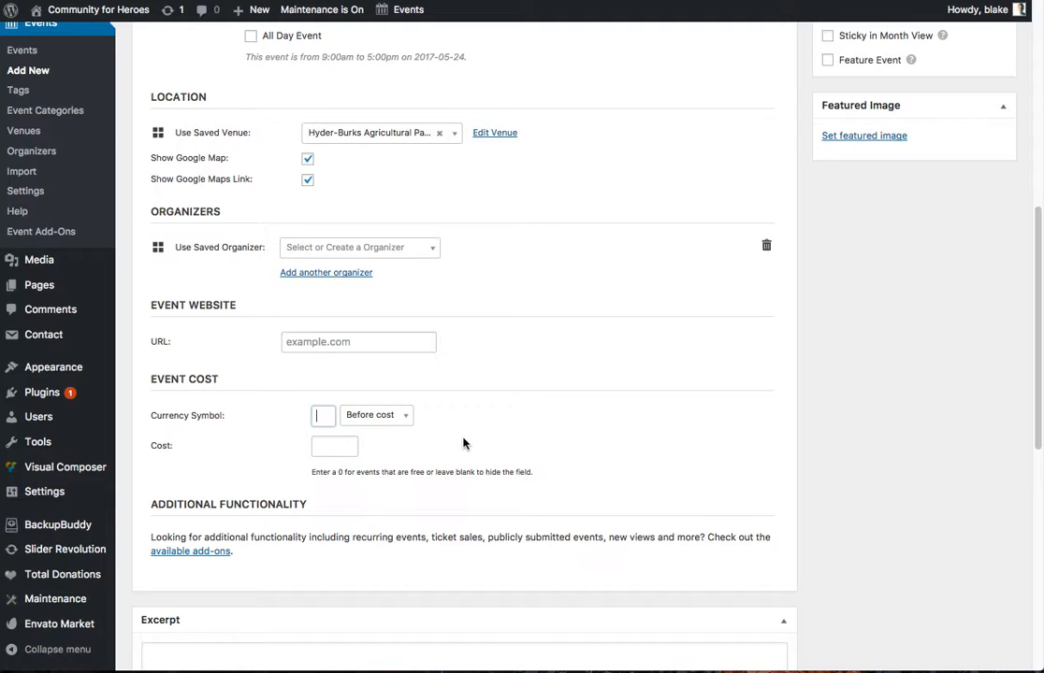
# - Examine the empty excerpt field and compare it with the event's main description
pyautogui.scroll(-3, 579, 439)
pyautogui.scroll(3, 849, 494)
pyautogui.scroll(-5, 847, 492)
pyautogui.click(338, 475)
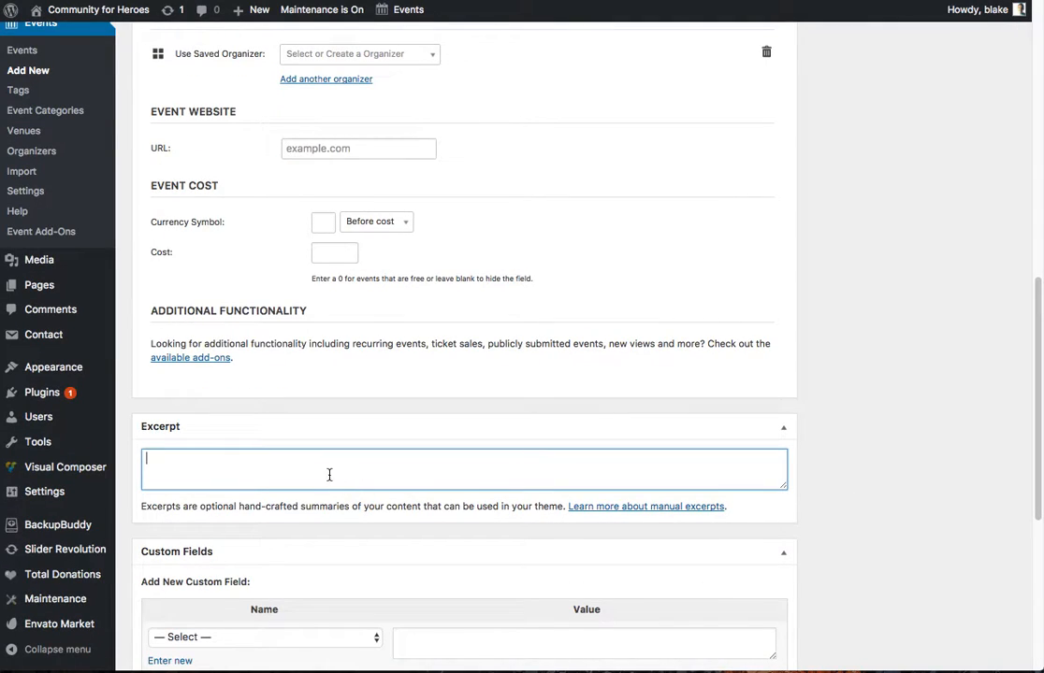
pyautogui.scroll(3, 487, 403)
pyautogui.scroll(-3, 529, 425)
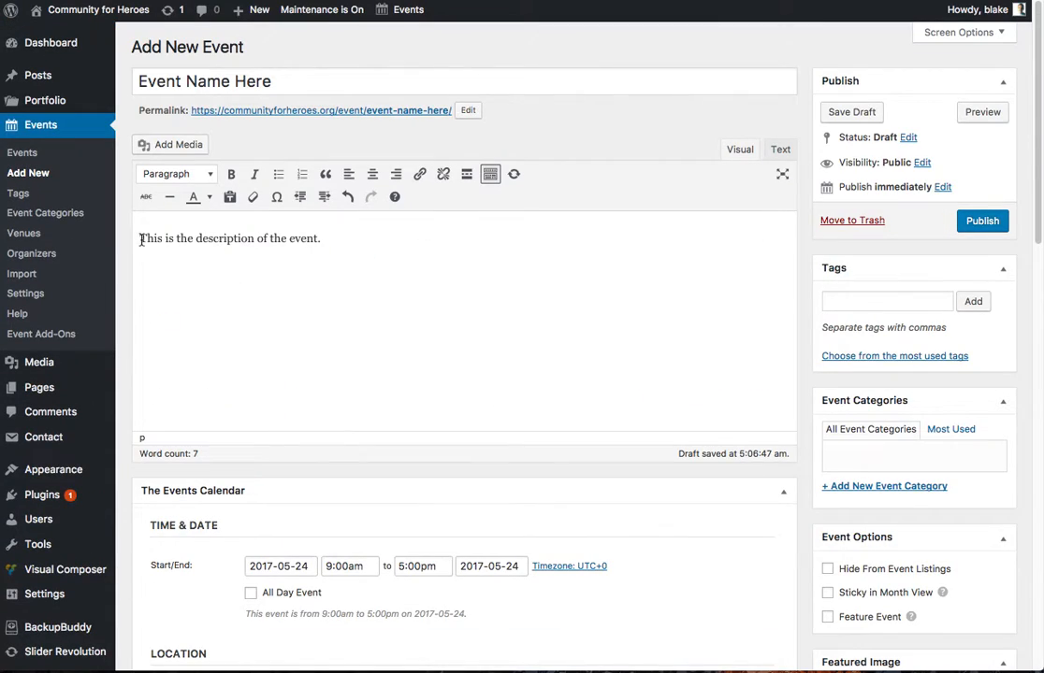
pyautogui.tripleClick(275, 252)
pyautogui.click(367, 287)
pyautogui.scroll(-10, 466, 354)
pyautogui.scroll(-2, 533, 414)
pyautogui.click(413, 477)
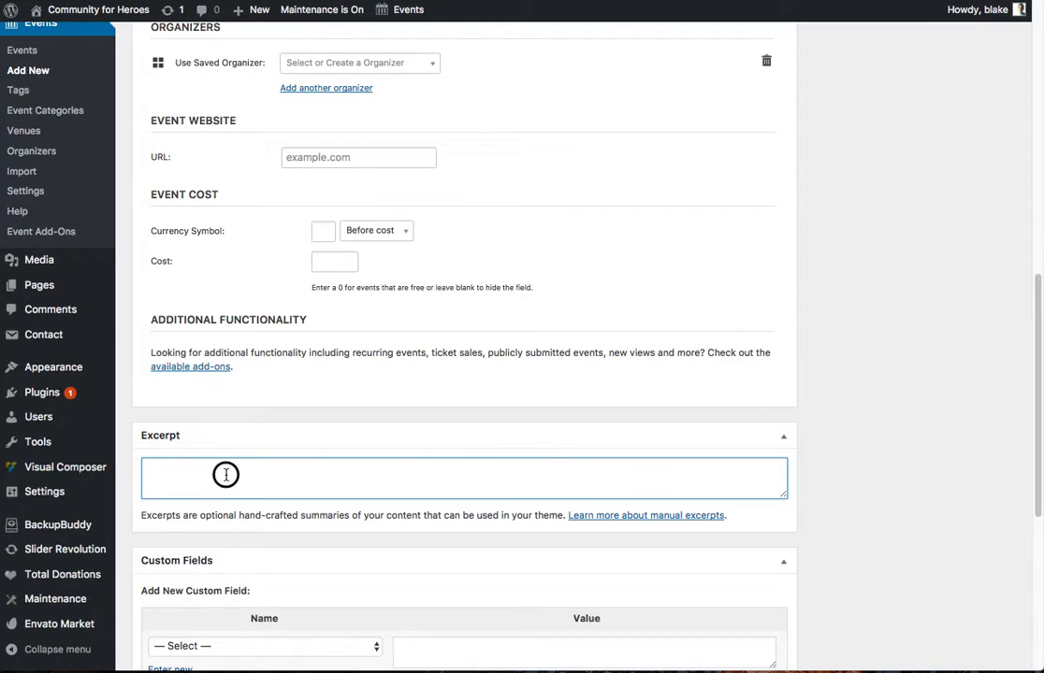
pyautogui.click(125, 436)
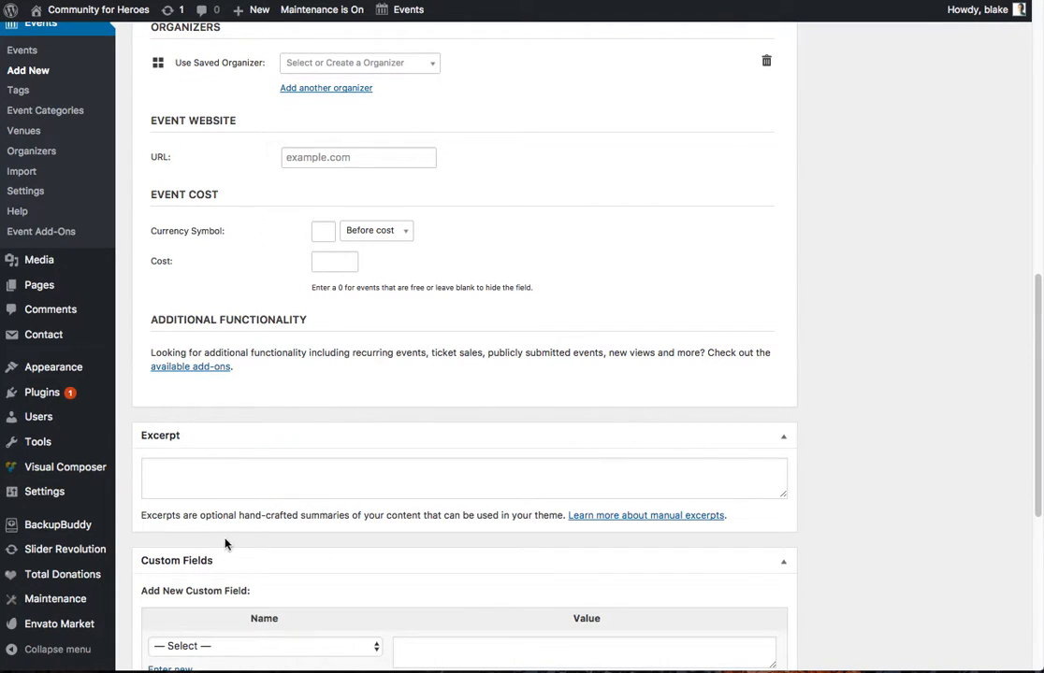
pyautogui.click(169, 467)
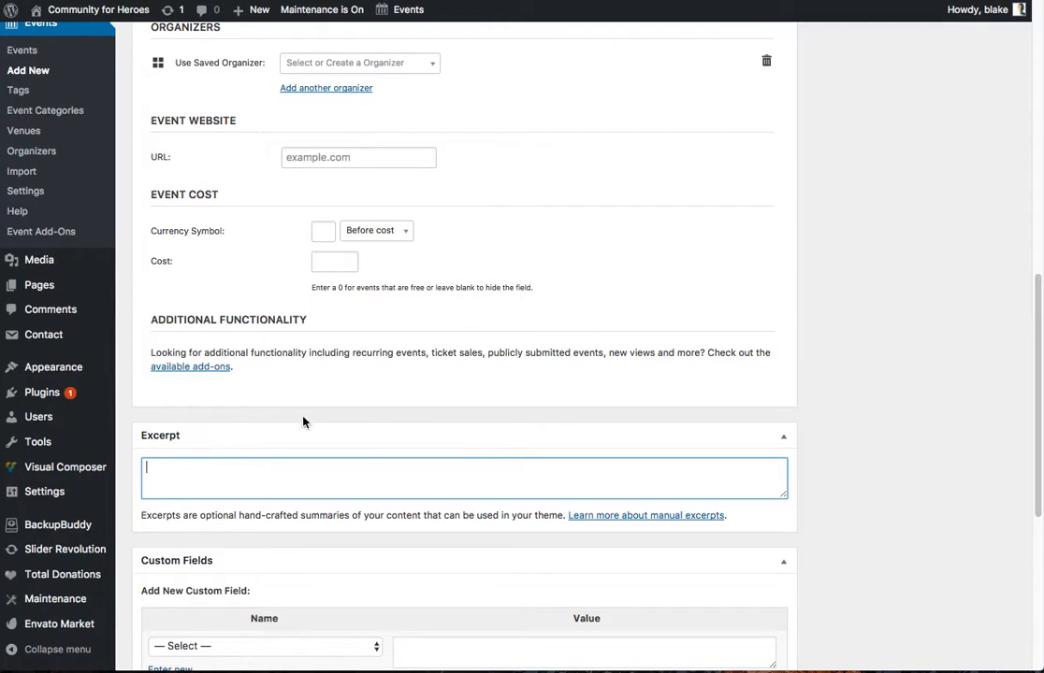
# - Start choosing the event's featured image and preview the car show, tiny house and IMG_7434 photos from the media library
pyautogui.scroll(5, 877, 412)
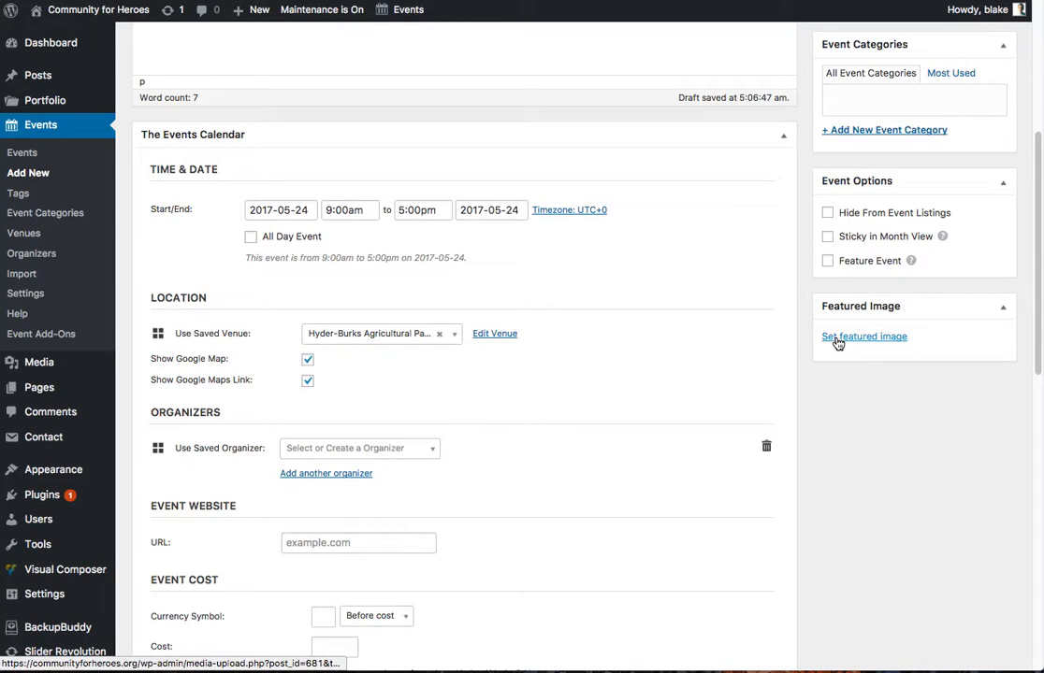
pyautogui.click(838, 342)
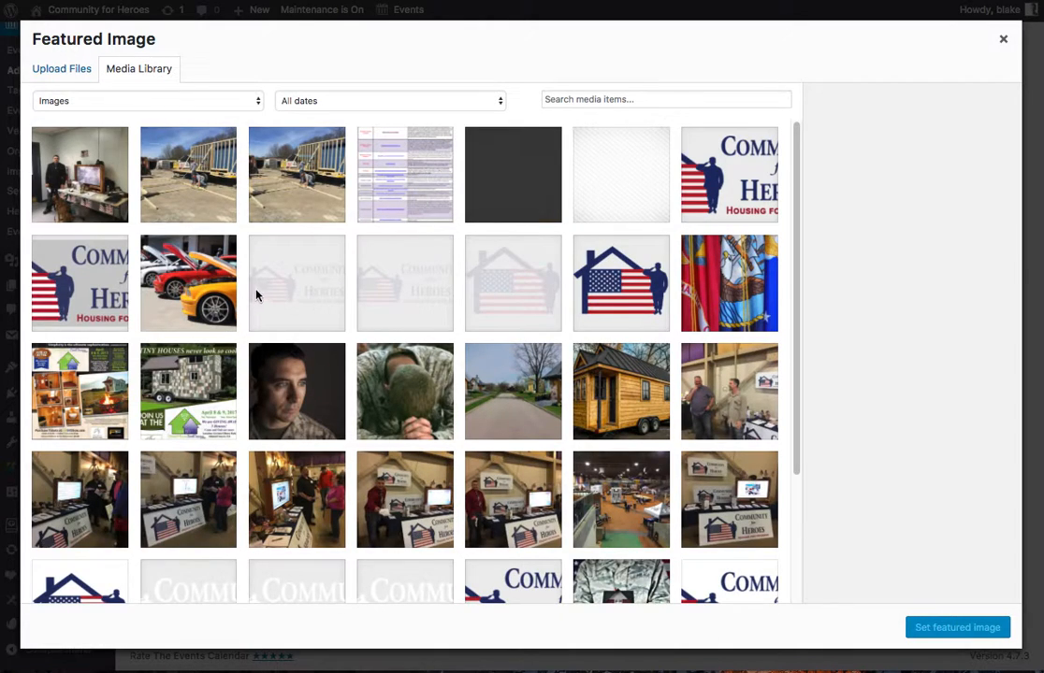
pyautogui.click(190, 279)
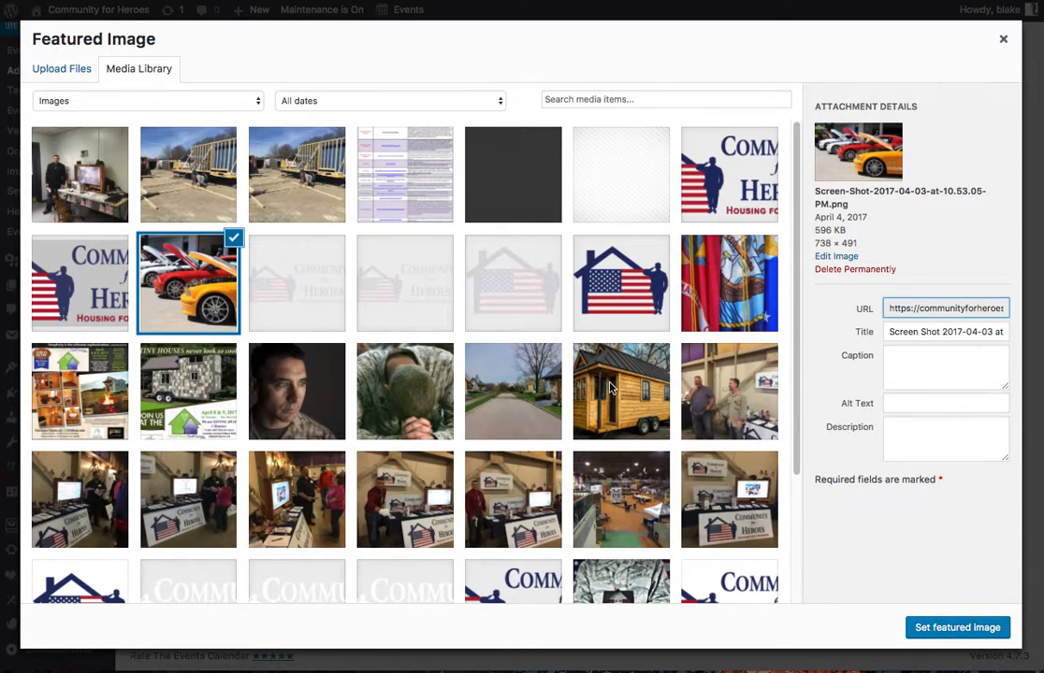
pyautogui.click(598, 384)
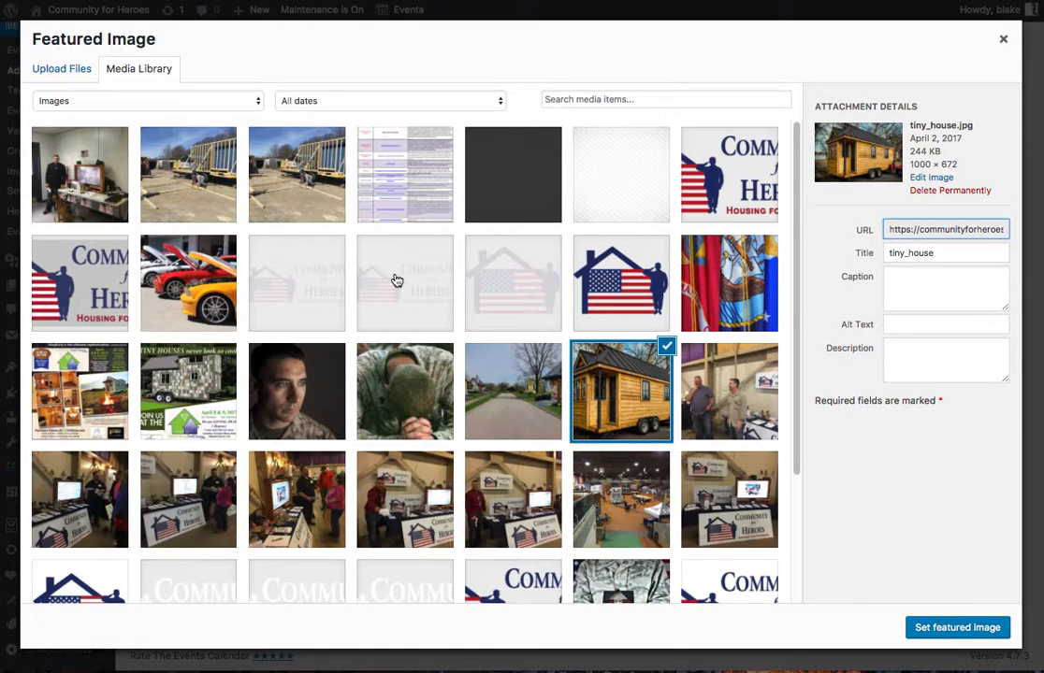
pyautogui.moveTo(209, 354); pyautogui.dragTo(2, 322)
pyautogui.click(75, 157)
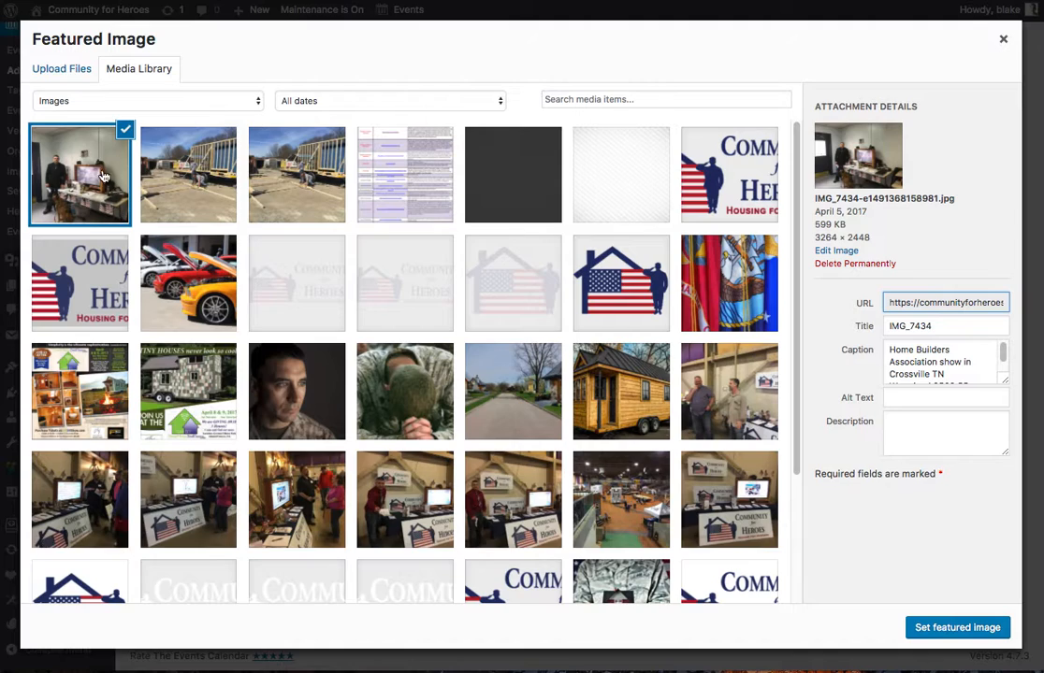
pyautogui.click(75, 69)
pyautogui.click(510, 323)
pyautogui.click(496, 314)
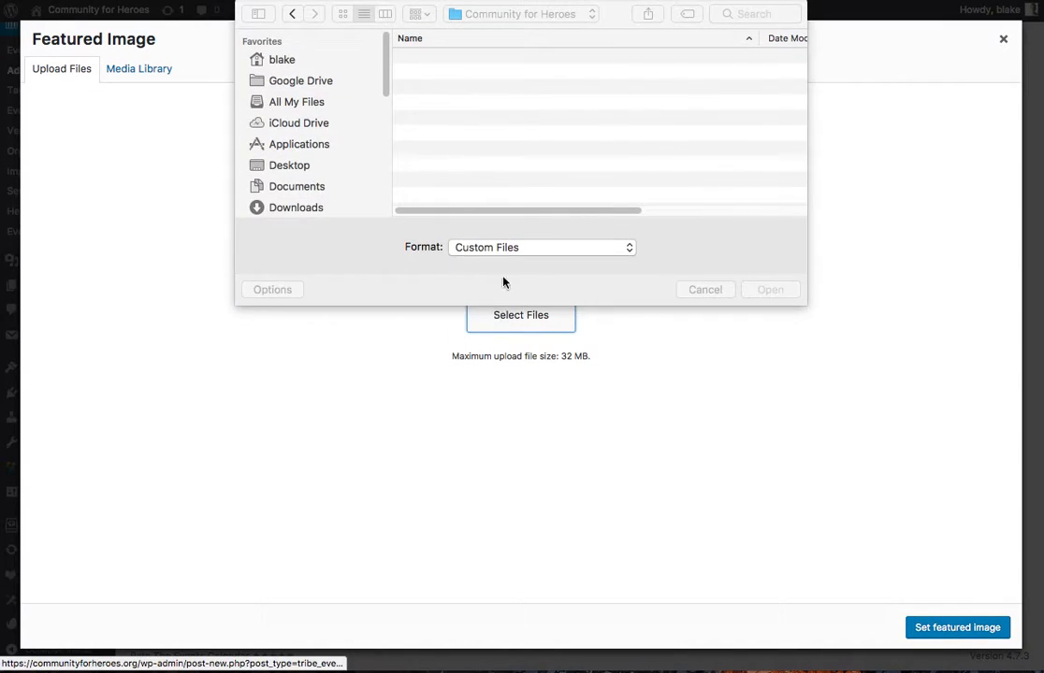
pyautogui.click(704, 290)
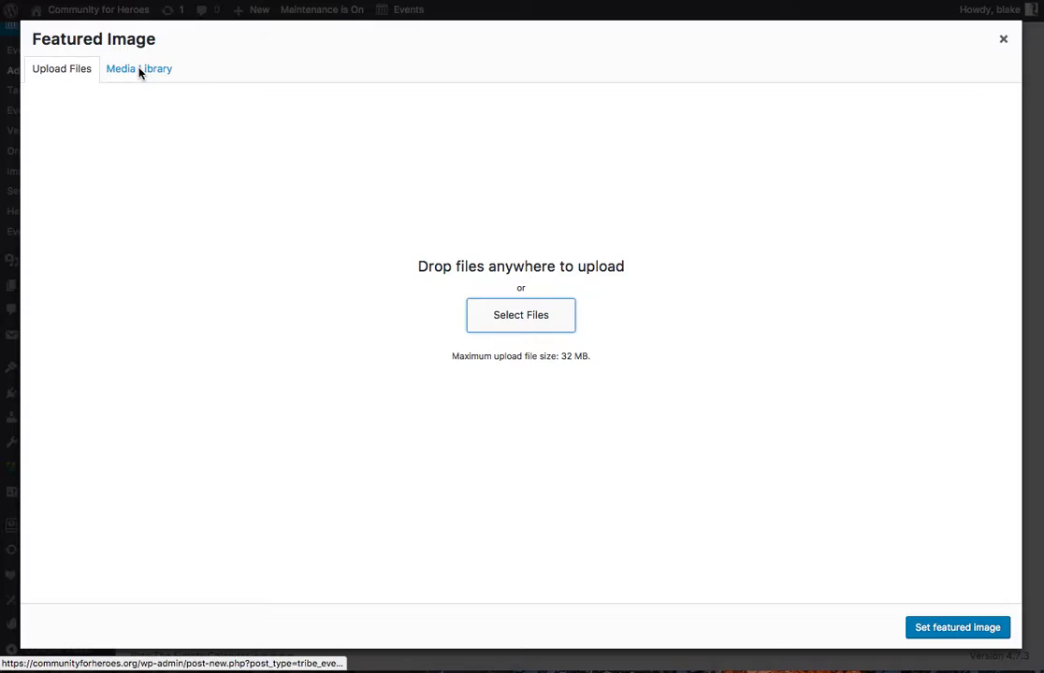
pyautogui.click(139, 70)
# - Set tiny_house.jpg from the media library as the event's featured image
pyautogui.moveTo(2, 281); pyautogui.dragTo(2, 305)
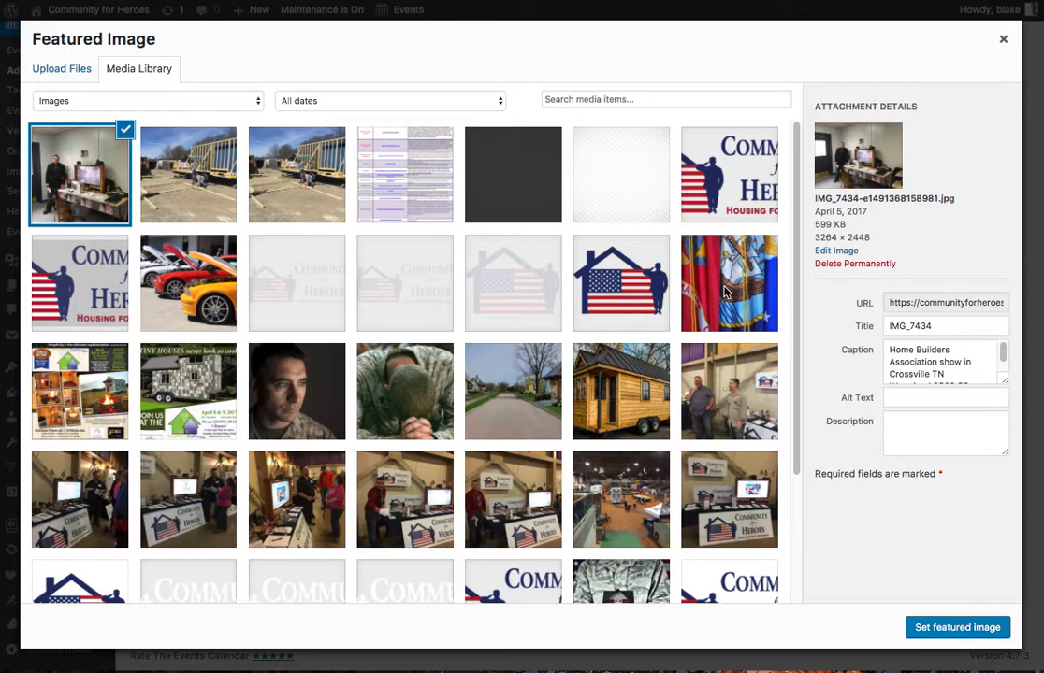
pyautogui.click(621, 399)
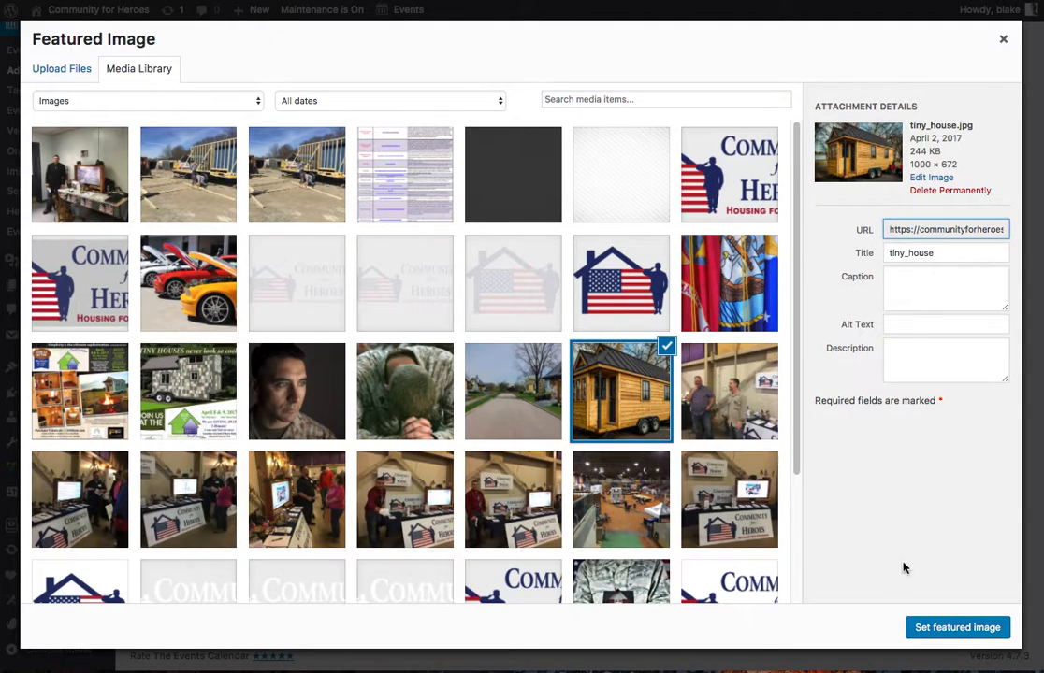
pyautogui.click(937, 625)
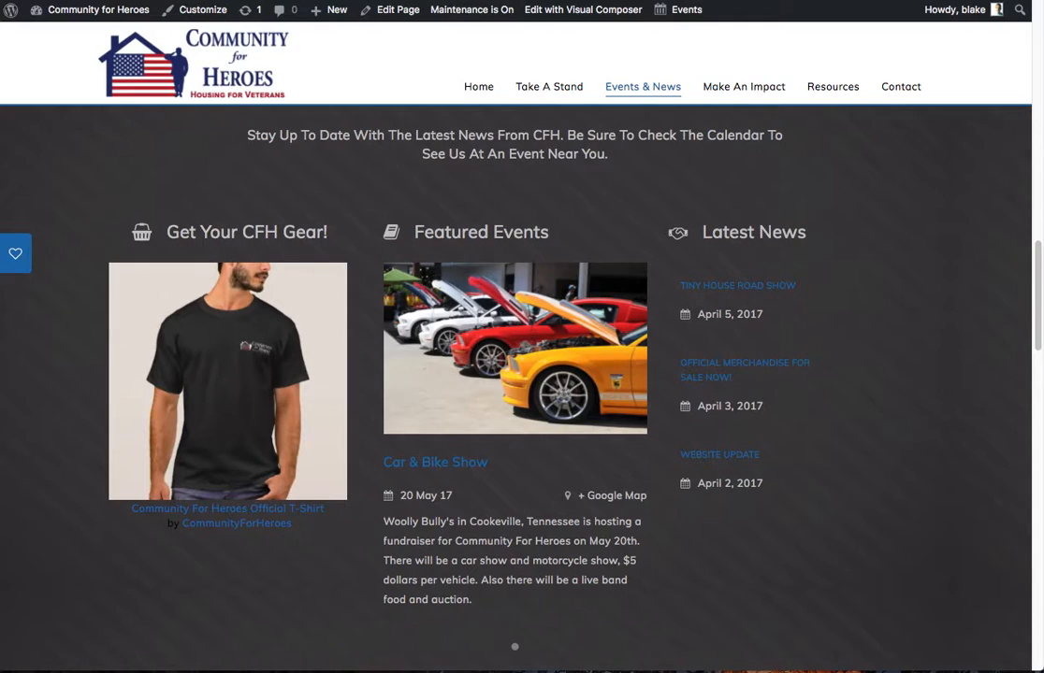
# - Examine the existing Car & Bike Show event page as an example, covering its image, dates, cost, description and map
pyautogui.rightClick(564, 333)
pyautogui.click(562, 332)
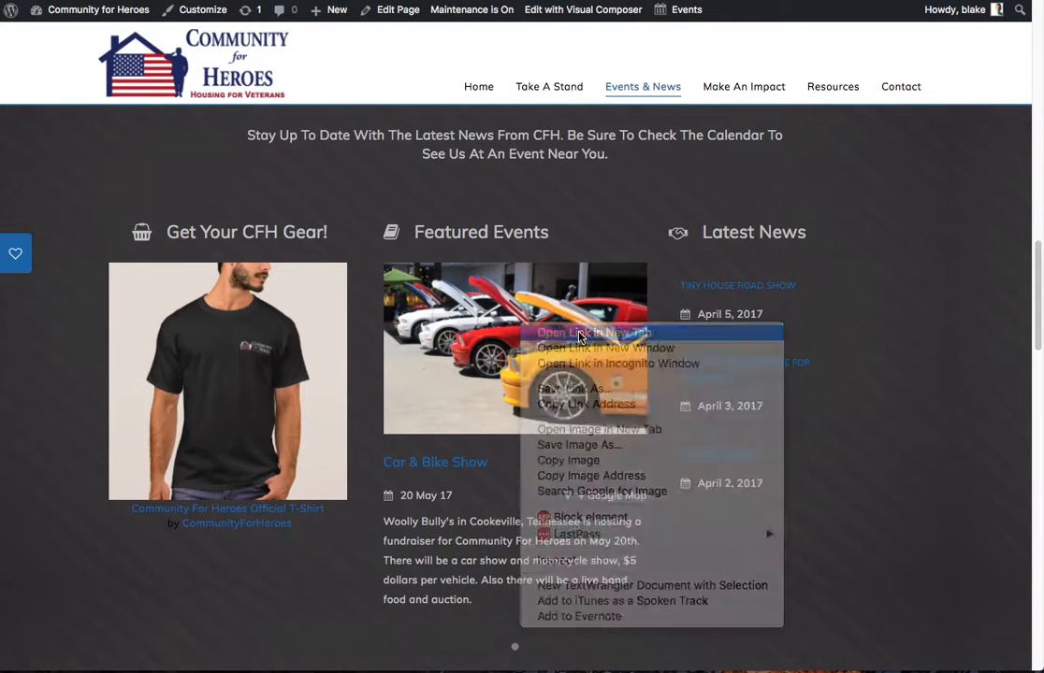
pyautogui.hotkey('ctrl', 'Tab')
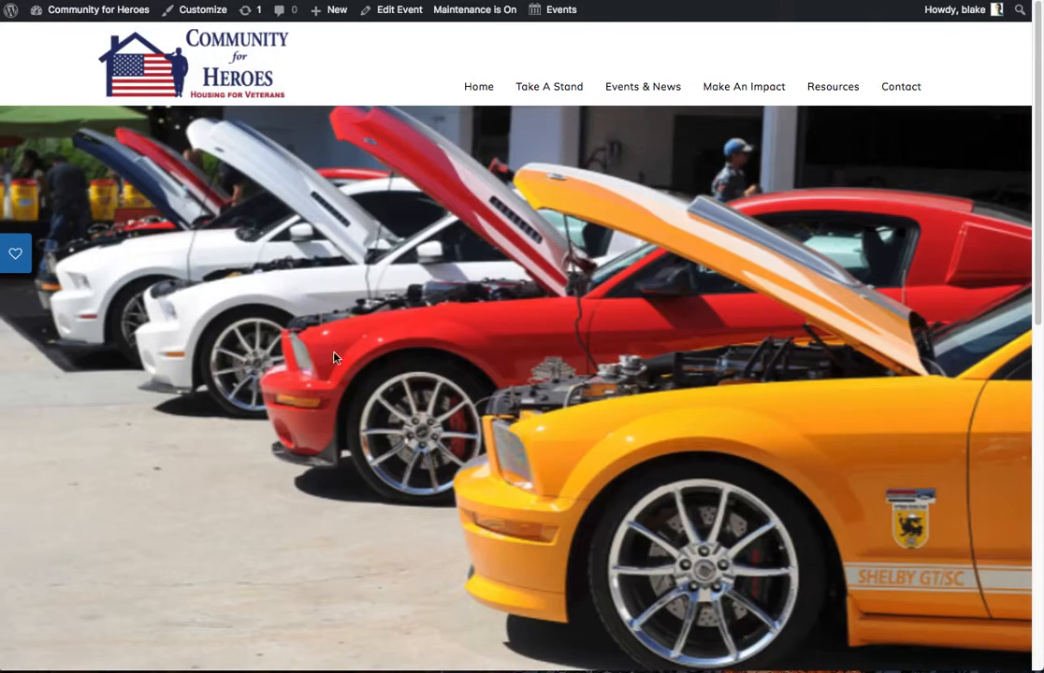
pyautogui.scroll(-5, 531, 415)
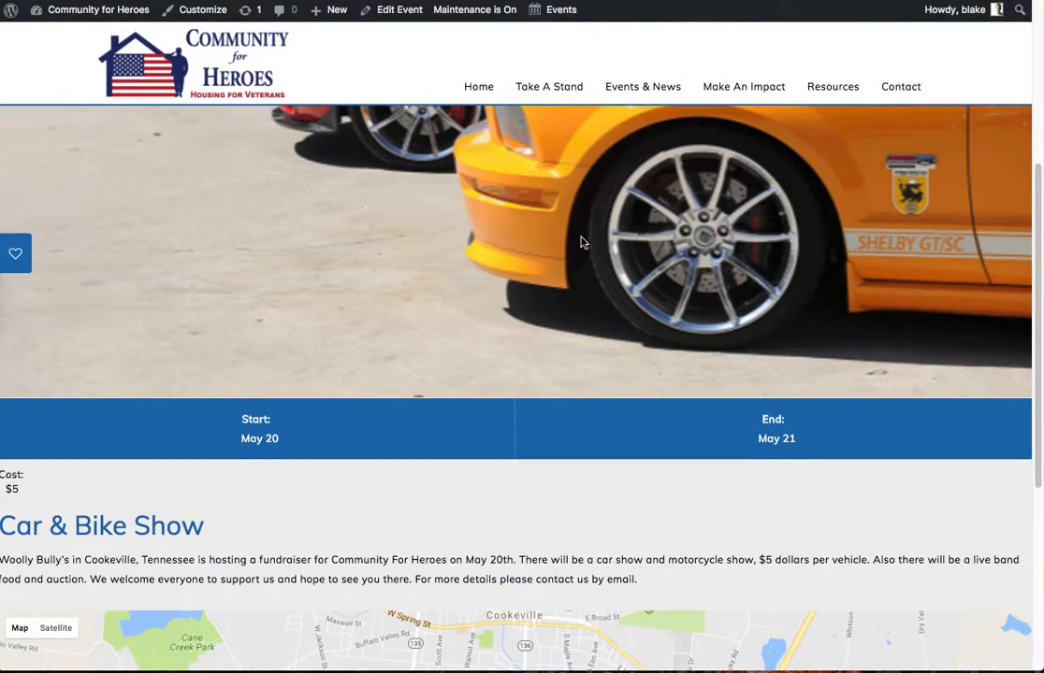
pyautogui.scroll(3, 635, 247)
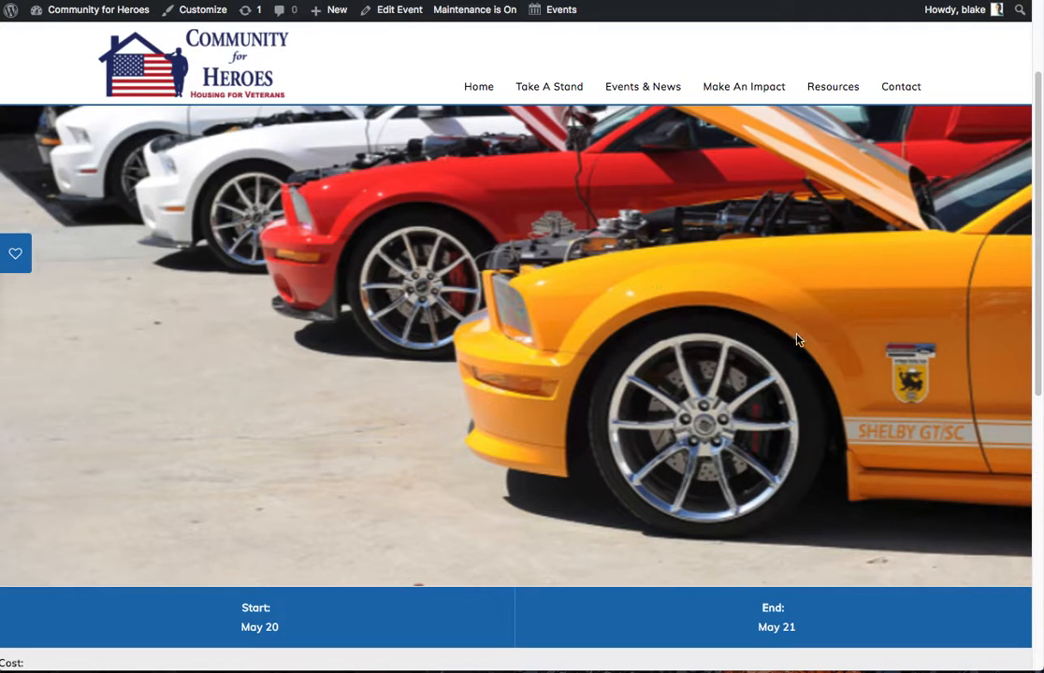
pyautogui.scroll(-3, 562, 351)
pyautogui.scroll(-5, 470, 221)
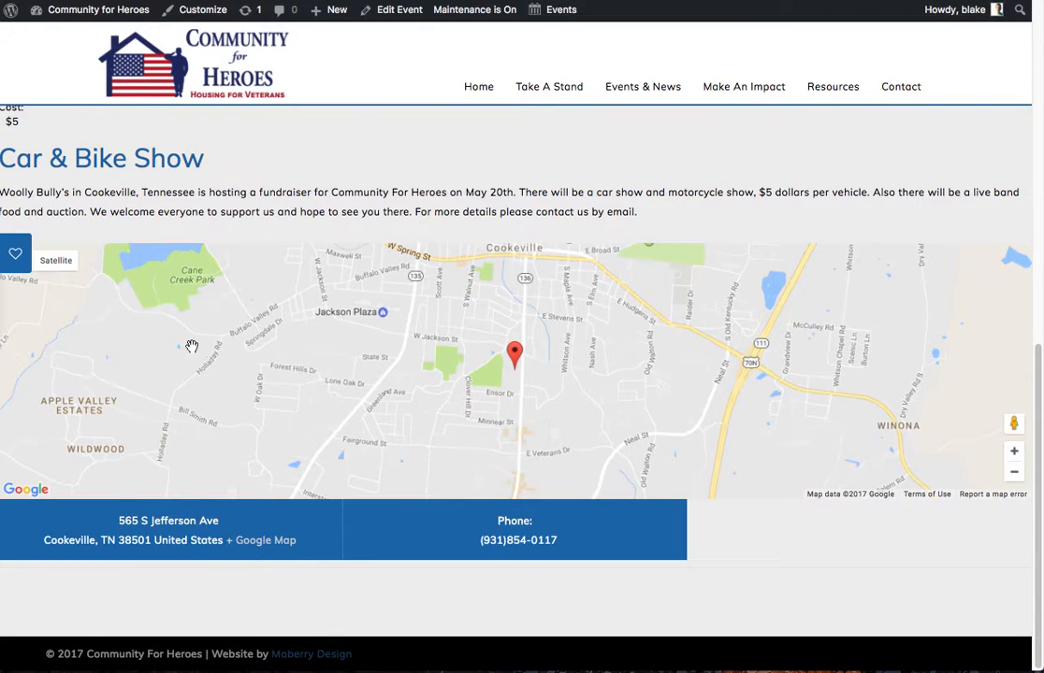
pyautogui.moveTo(576, 366)
pyautogui.mouseDown()
pyautogui.moveTo(541, 289)
pyautogui.moveTo(560, 380)
pyautogui.mouseUp()
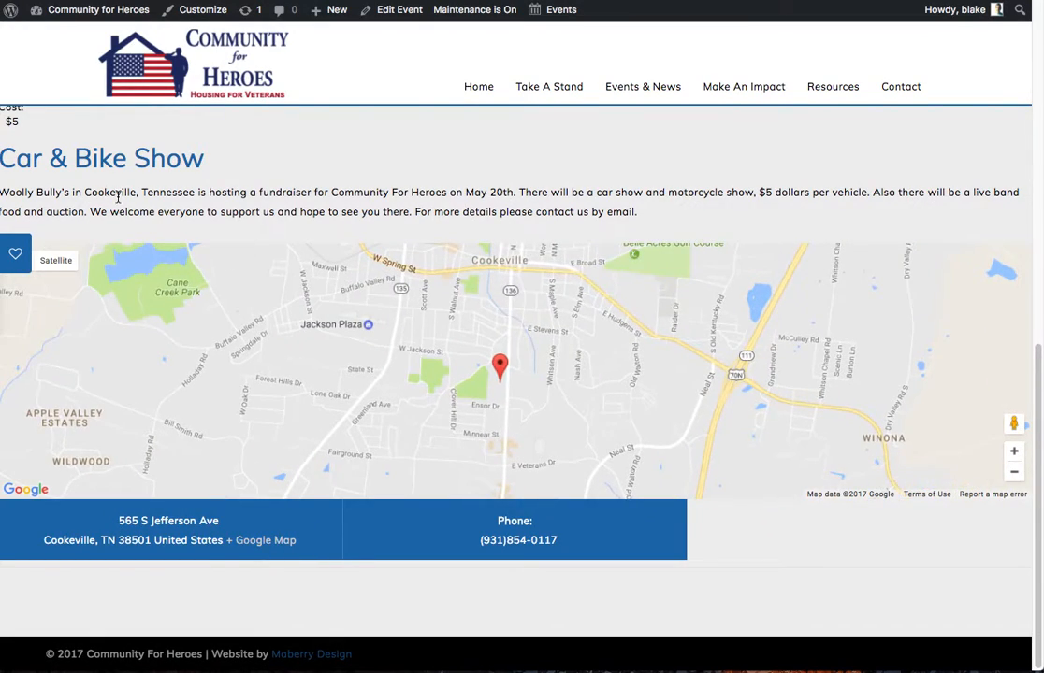
# - Return to the new event's editor and publish the event
pyautogui.press('super+Left')
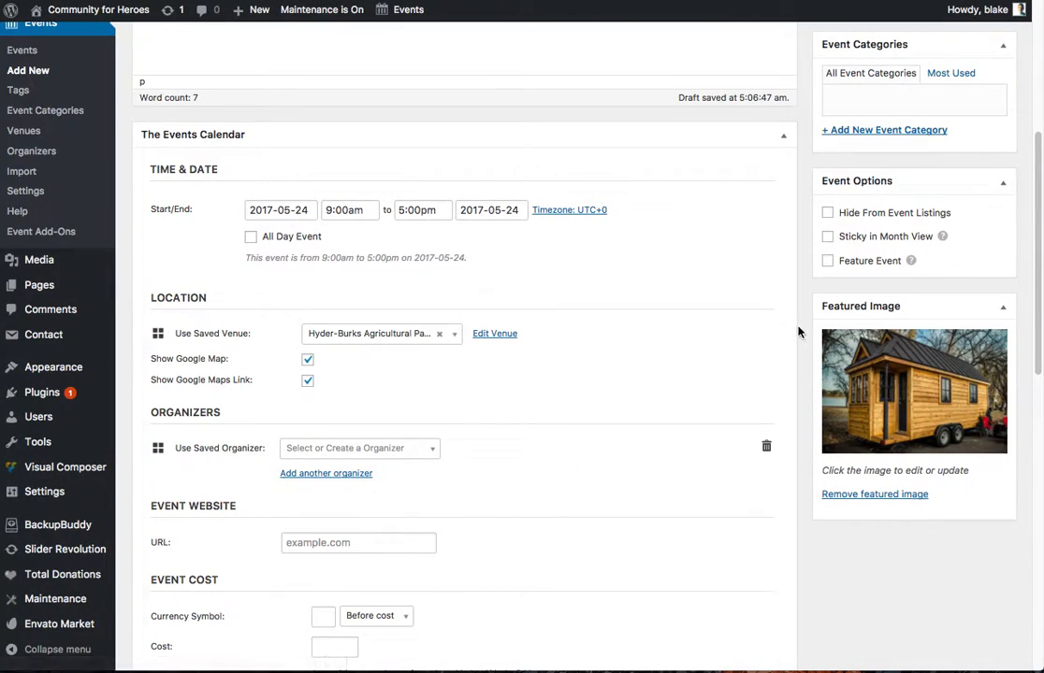
pyautogui.scroll(3, 799, 329)
pyautogui.scroll(2, 799, 329)
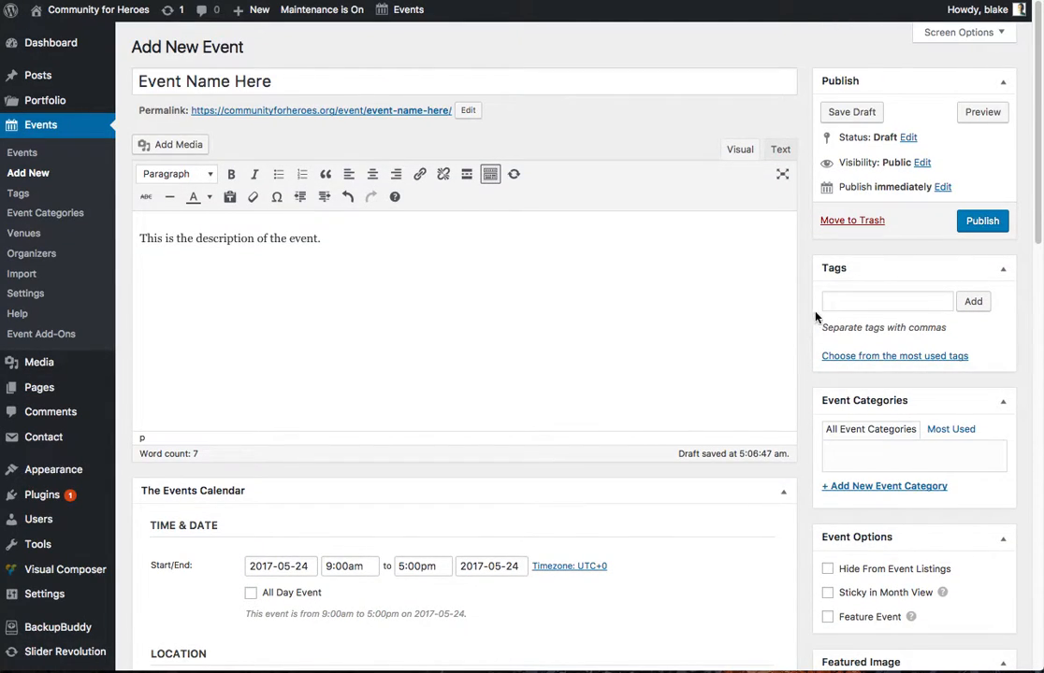
pyautogui.click(972, 224)
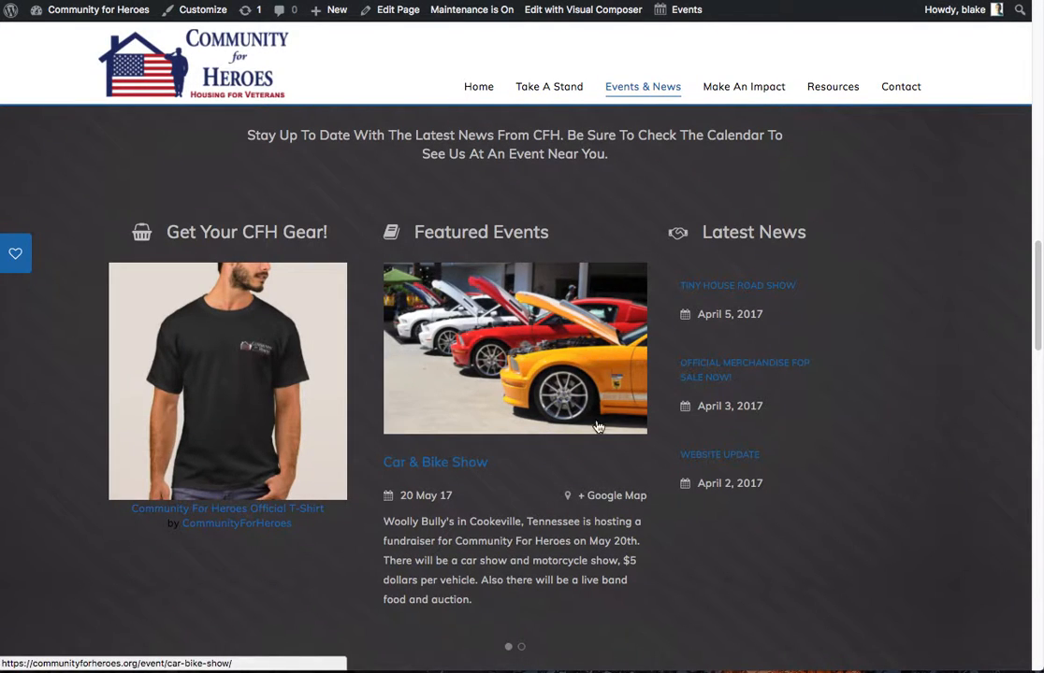
# - Bring up Event Name Here among the featured events and review its published page, including image, date, description and map
pyautogui.click(521, 646)
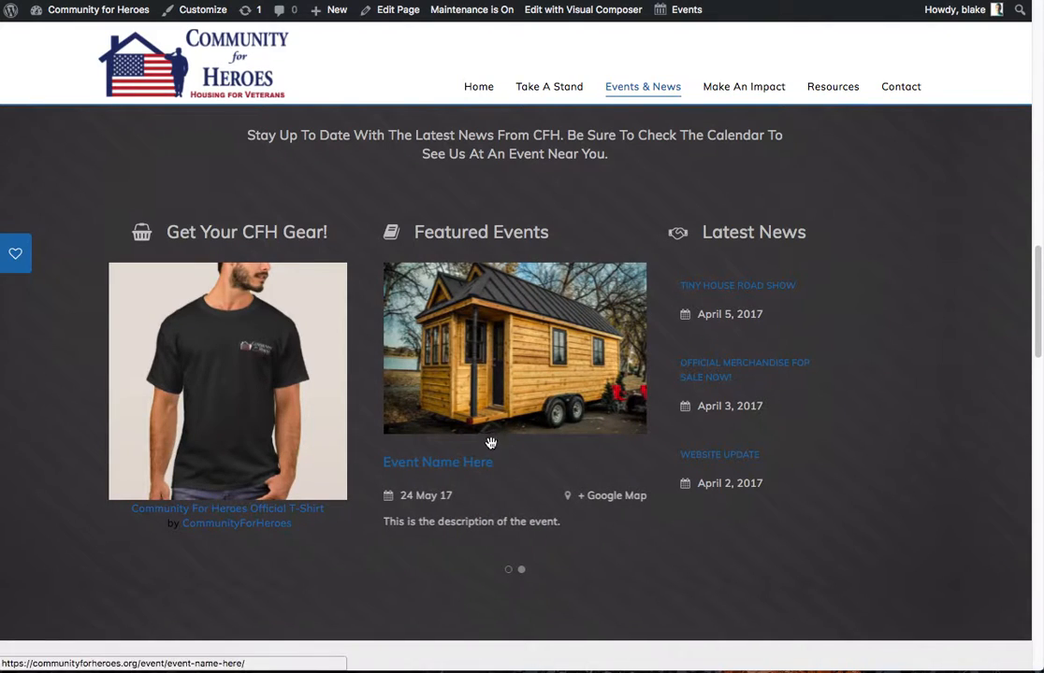
pyautogui.click(434, 465)
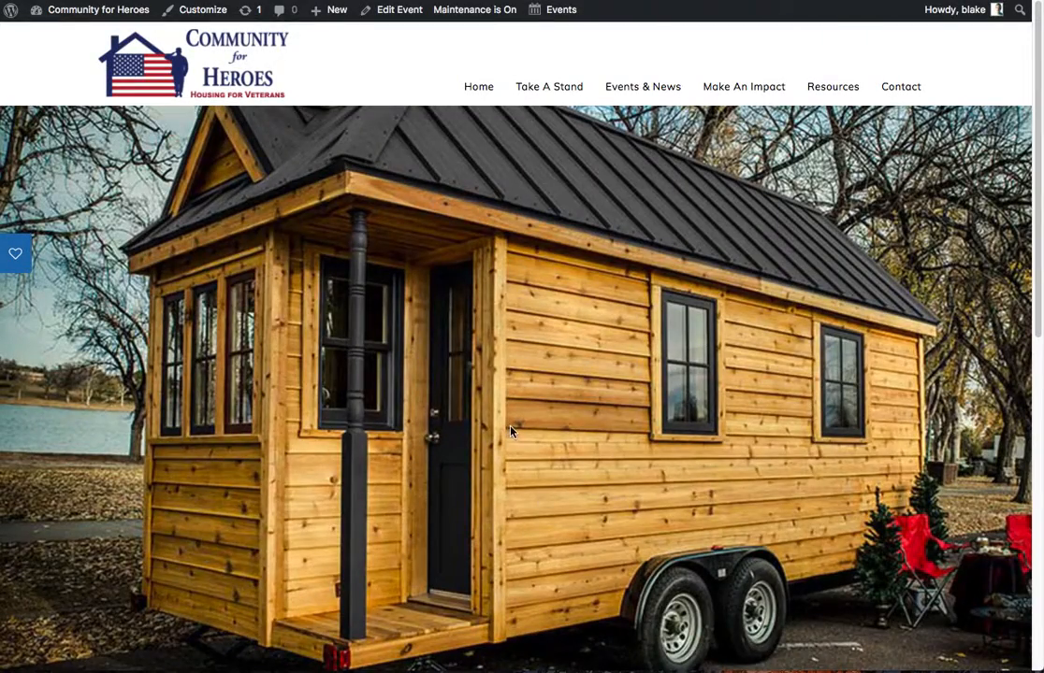
pyautogui.scroll(-5, 445, 370)
pyautogui.moveTo(458, 461); pyautogui.dragTo(491, 425)
pyautogui.scroll(-2, 427, 634)
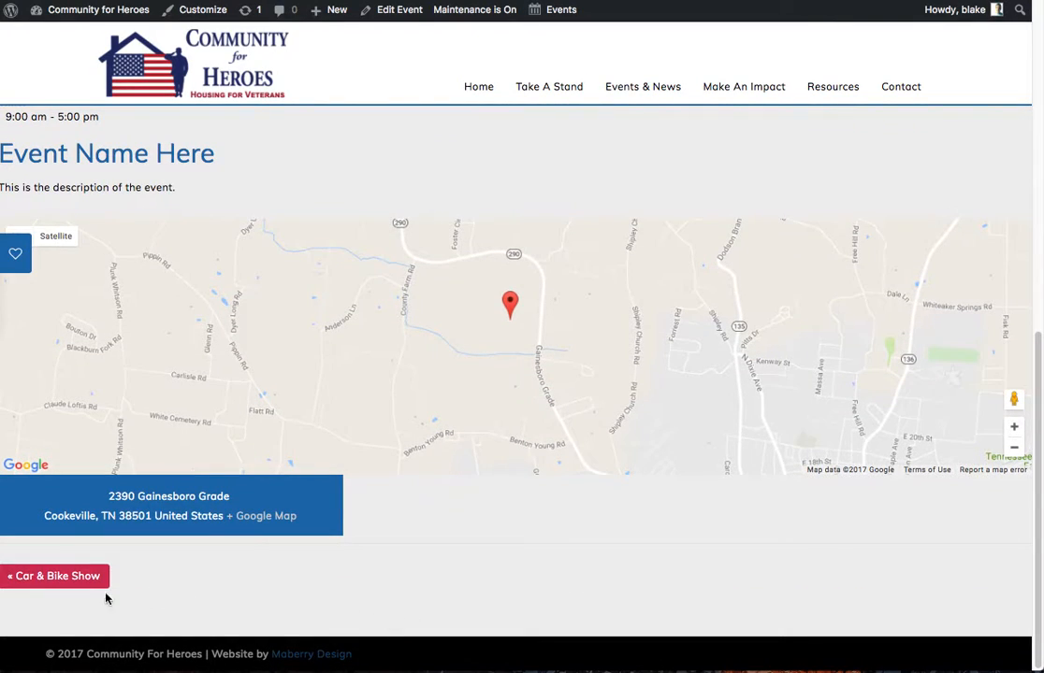
pyautogui.scroll(6, 458, 610)
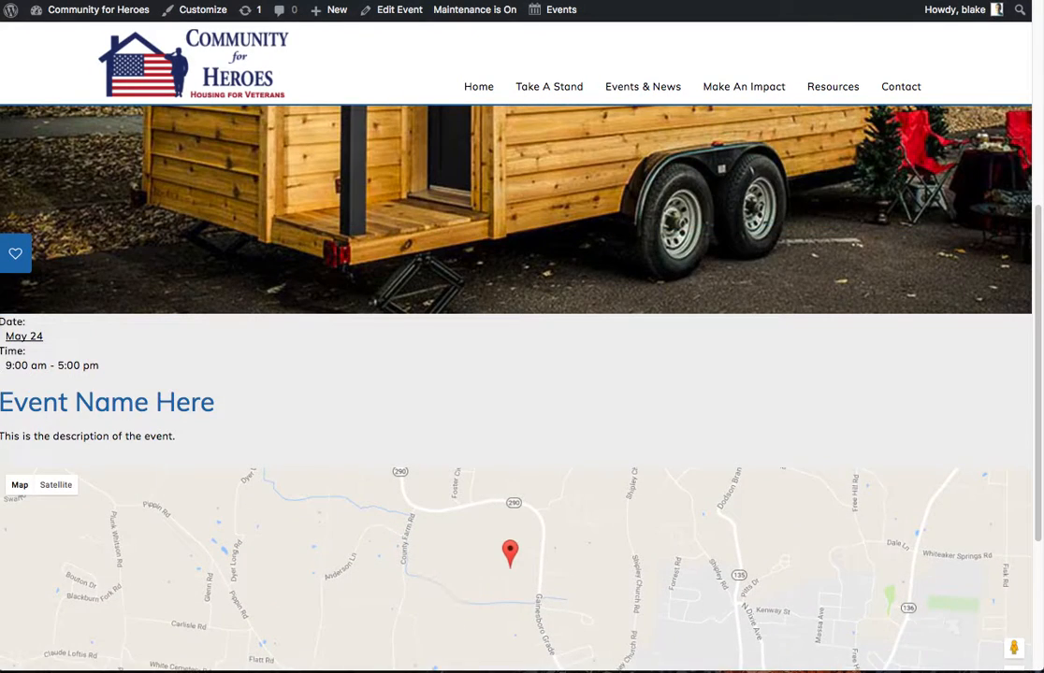